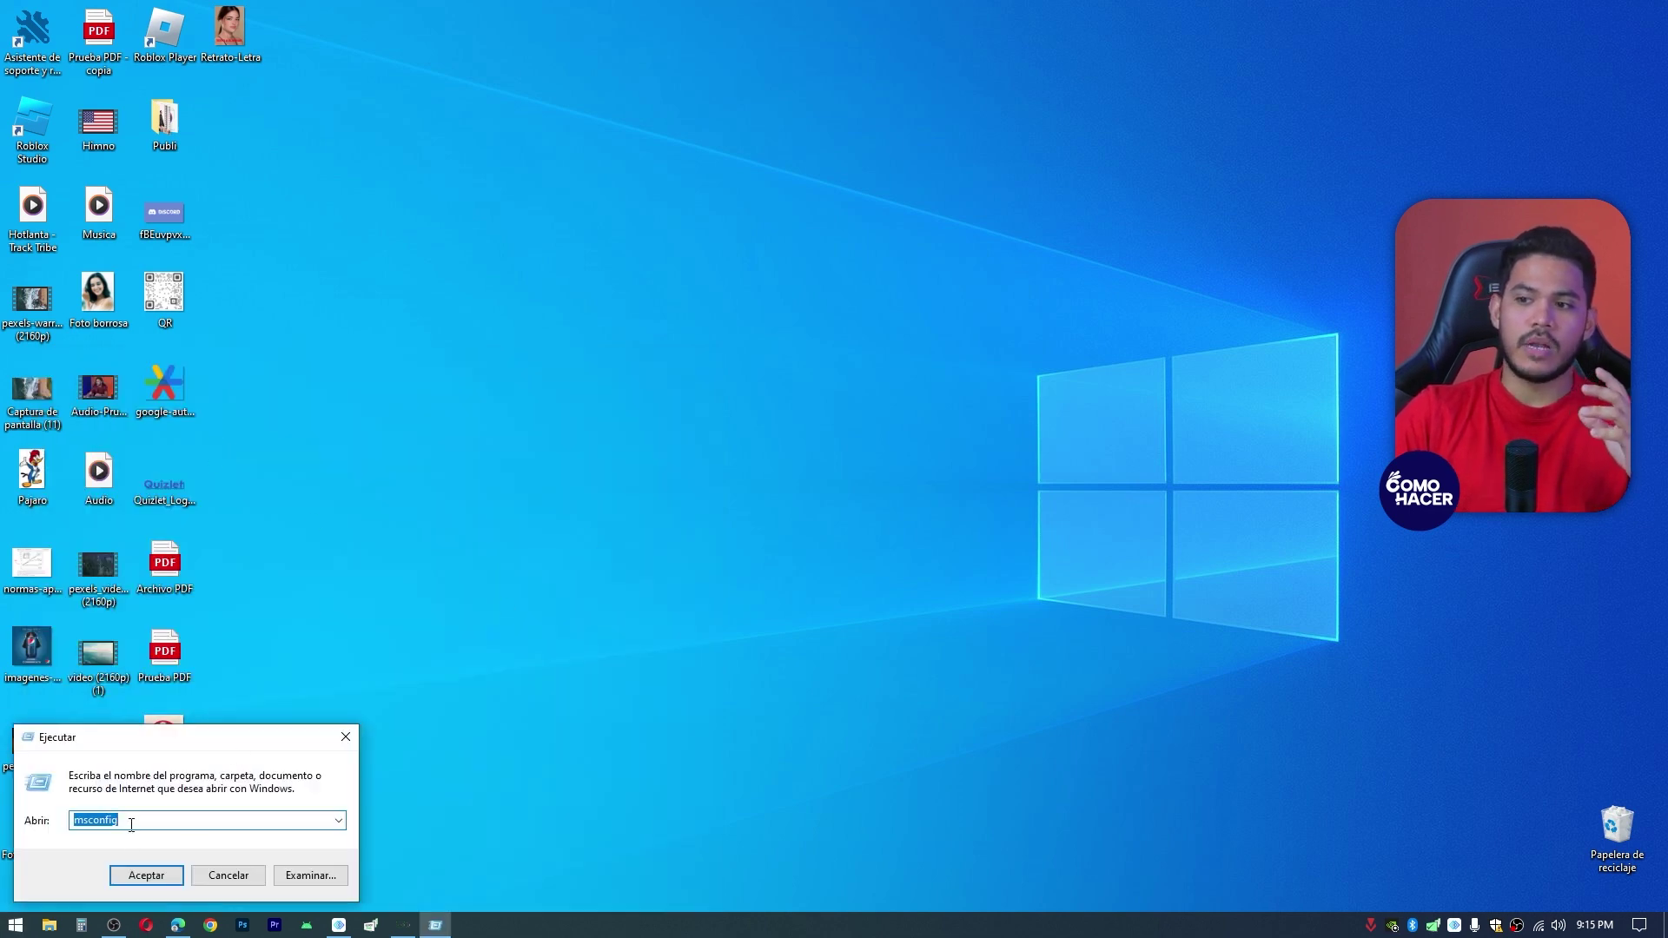
Step: Open the temporary files folder by running the command %temp%
{"action": "type", "text": "%te"}
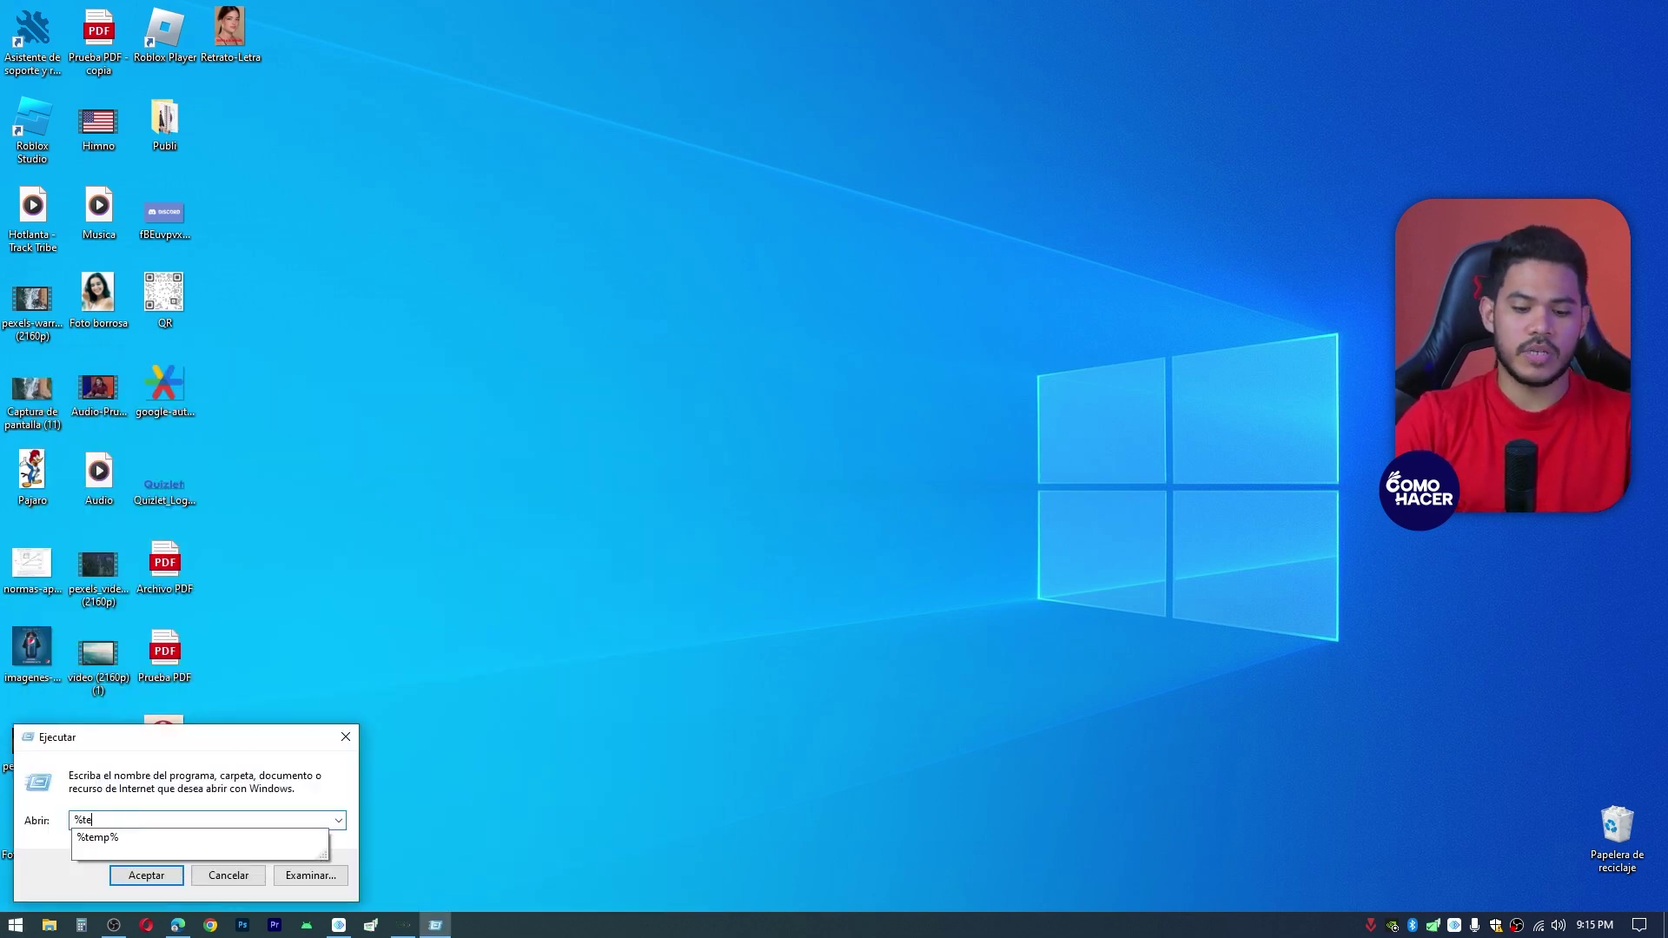
{"action": "type", "text": "mp%"}
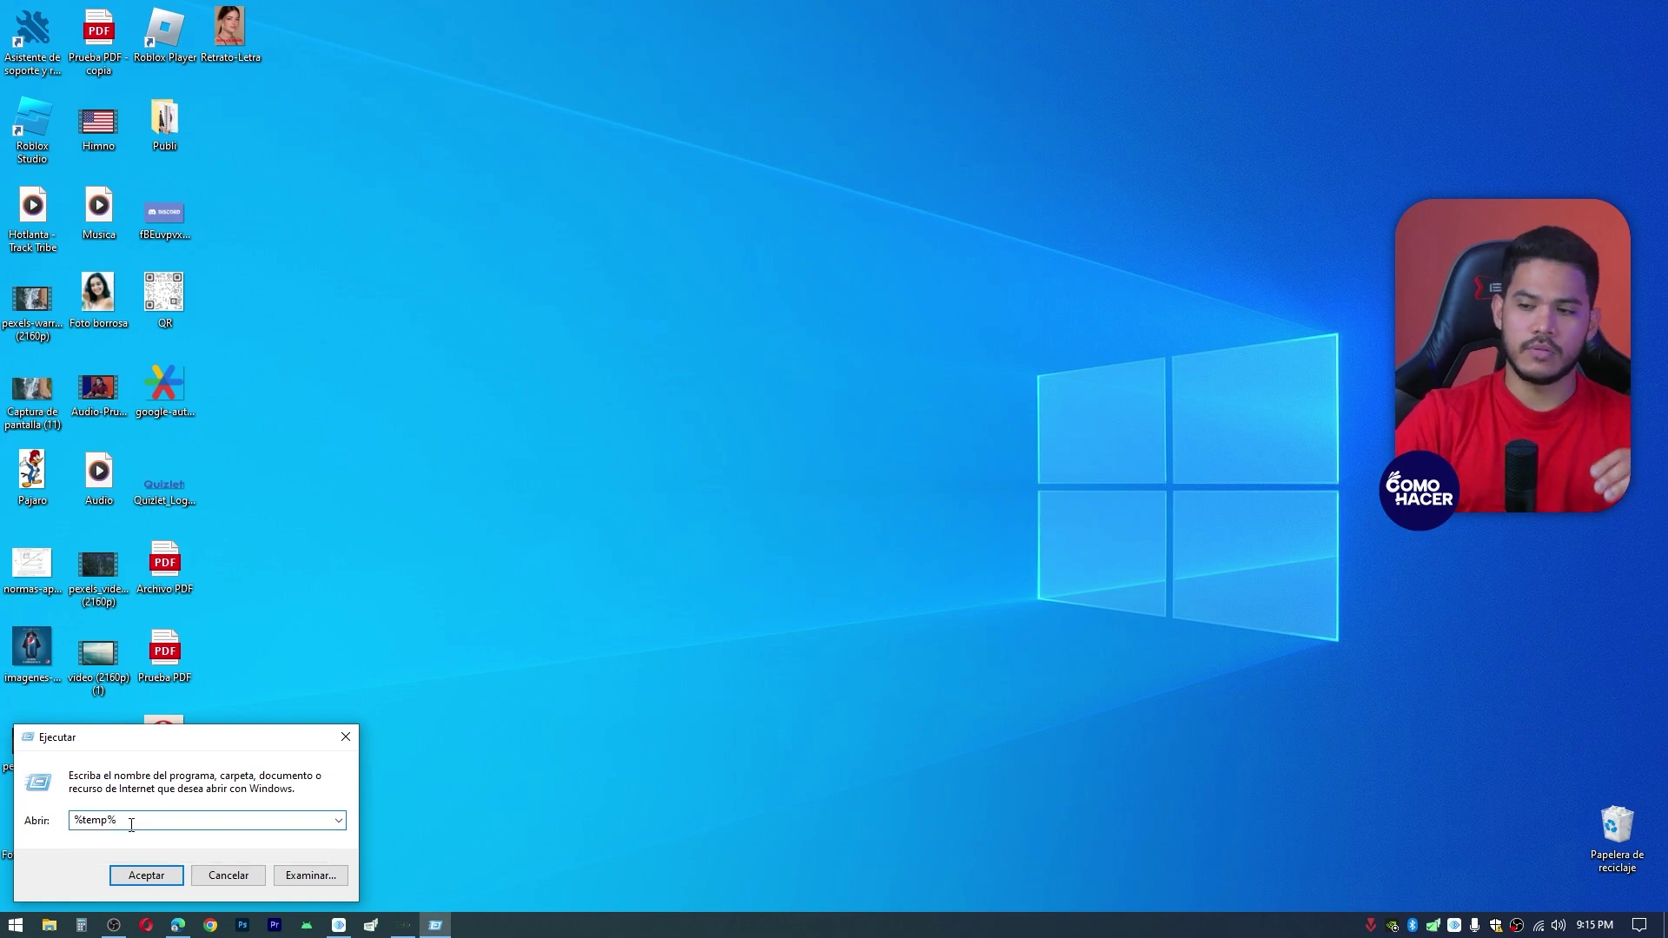
{"action": "key", "text": "Return"}
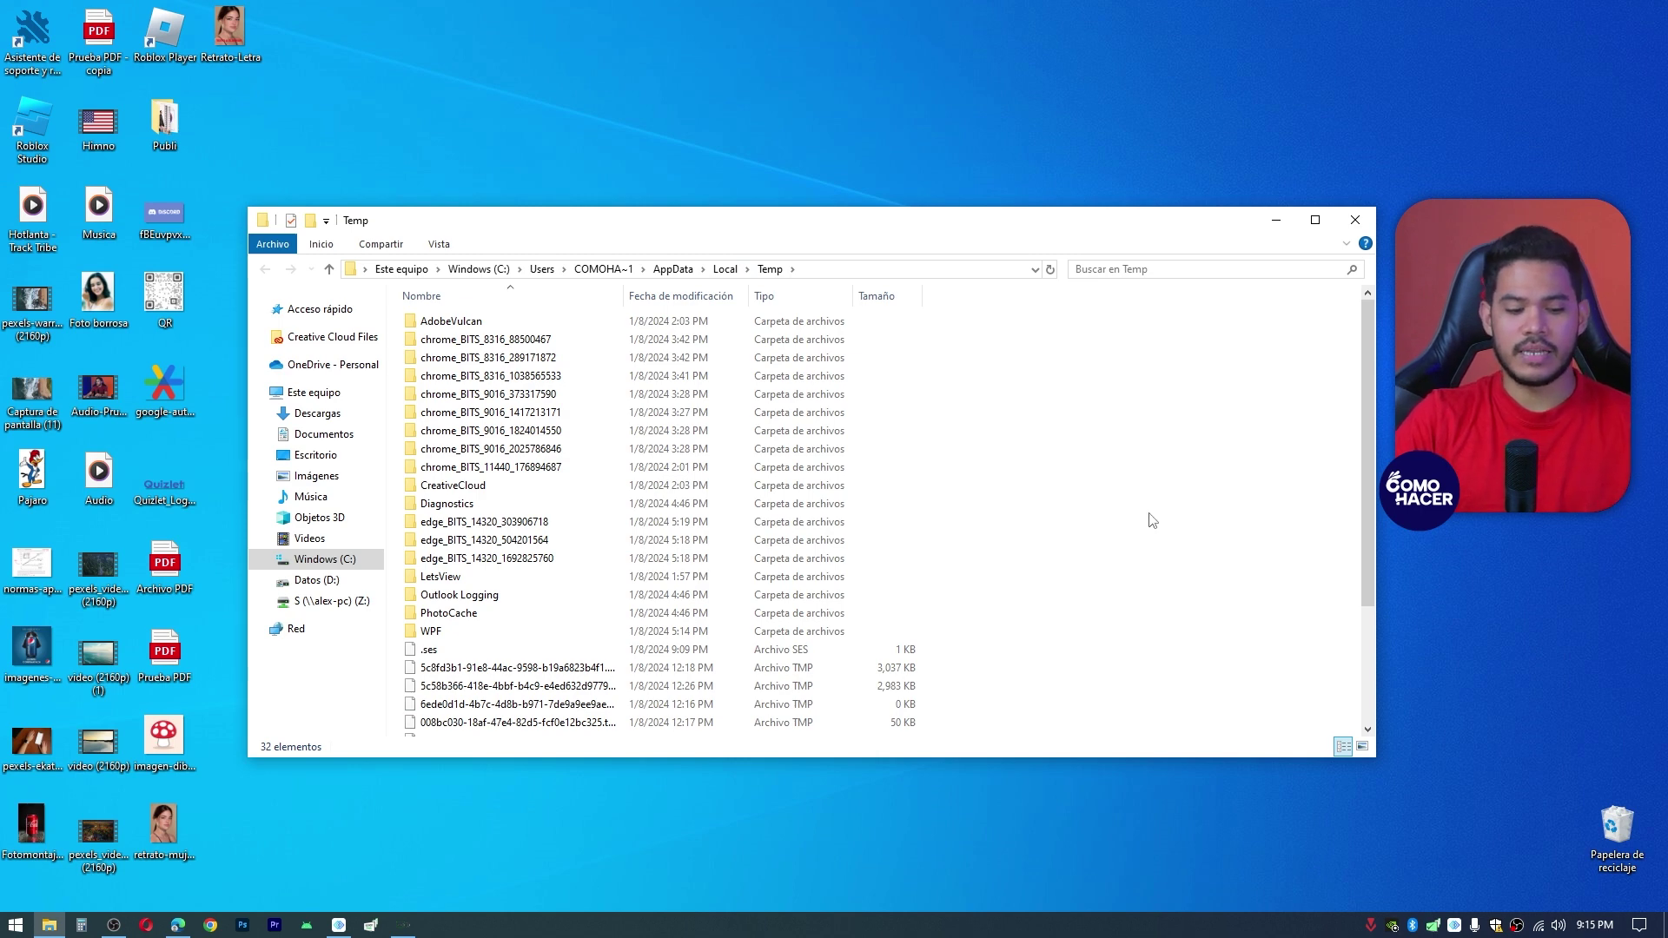
Step: Delete all items in the Temp folder, retrying and then skipping the file in use, and close the folder
{"action": "key", "text": "ctrl+a"}
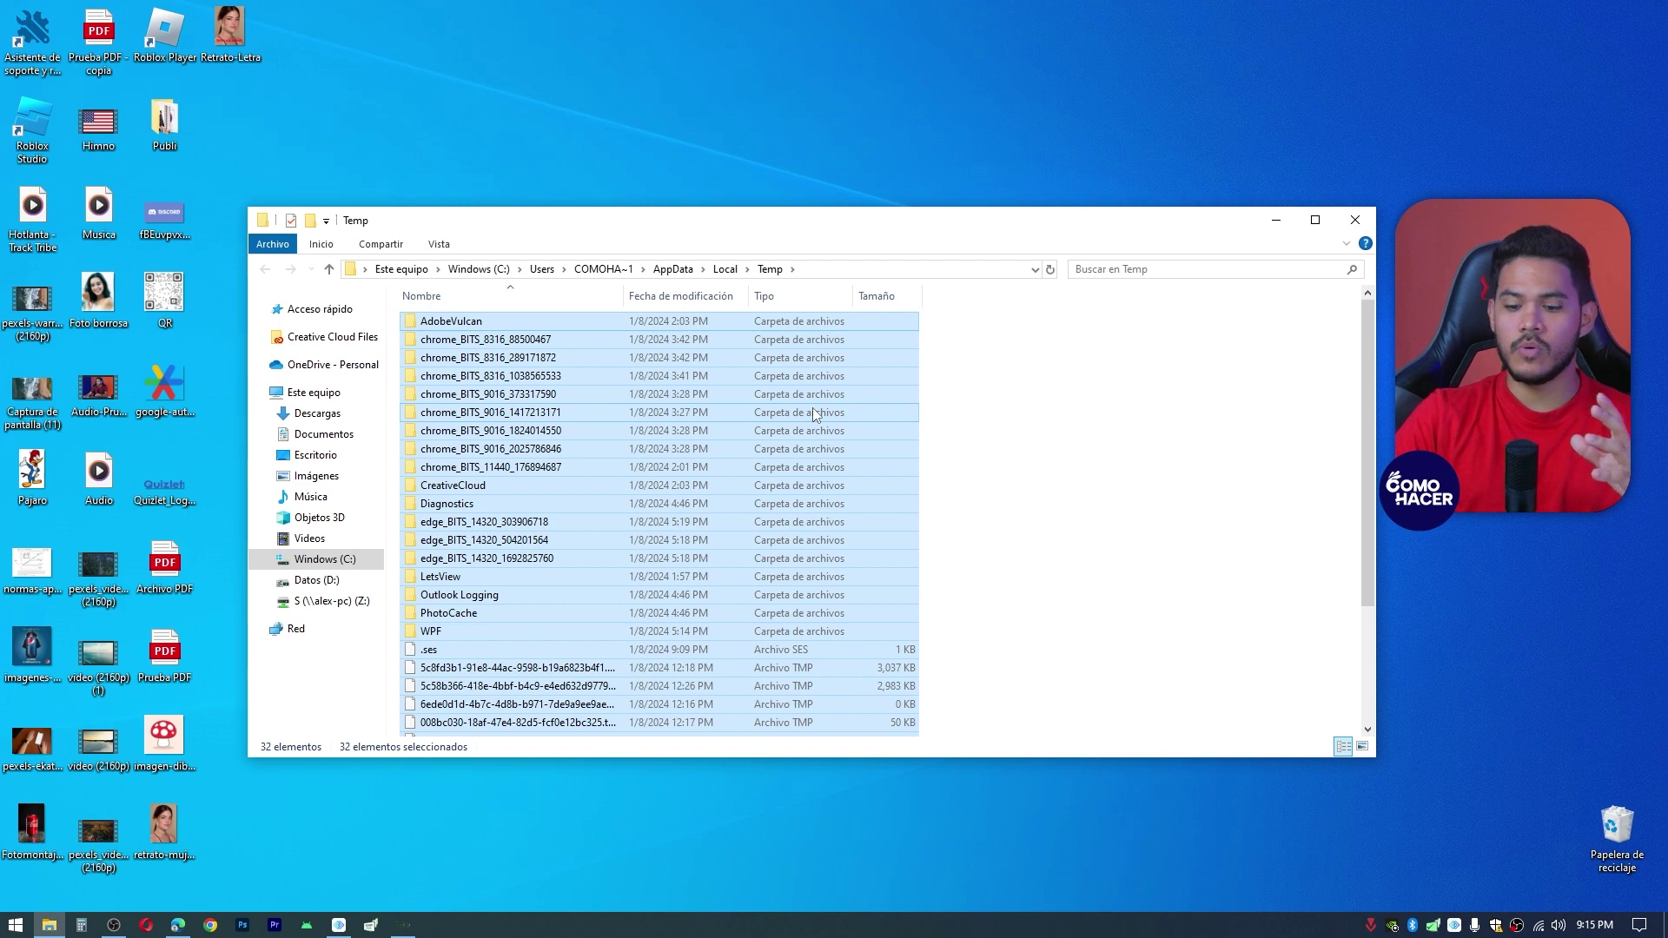
{"action": "key", "text": "Delete"}
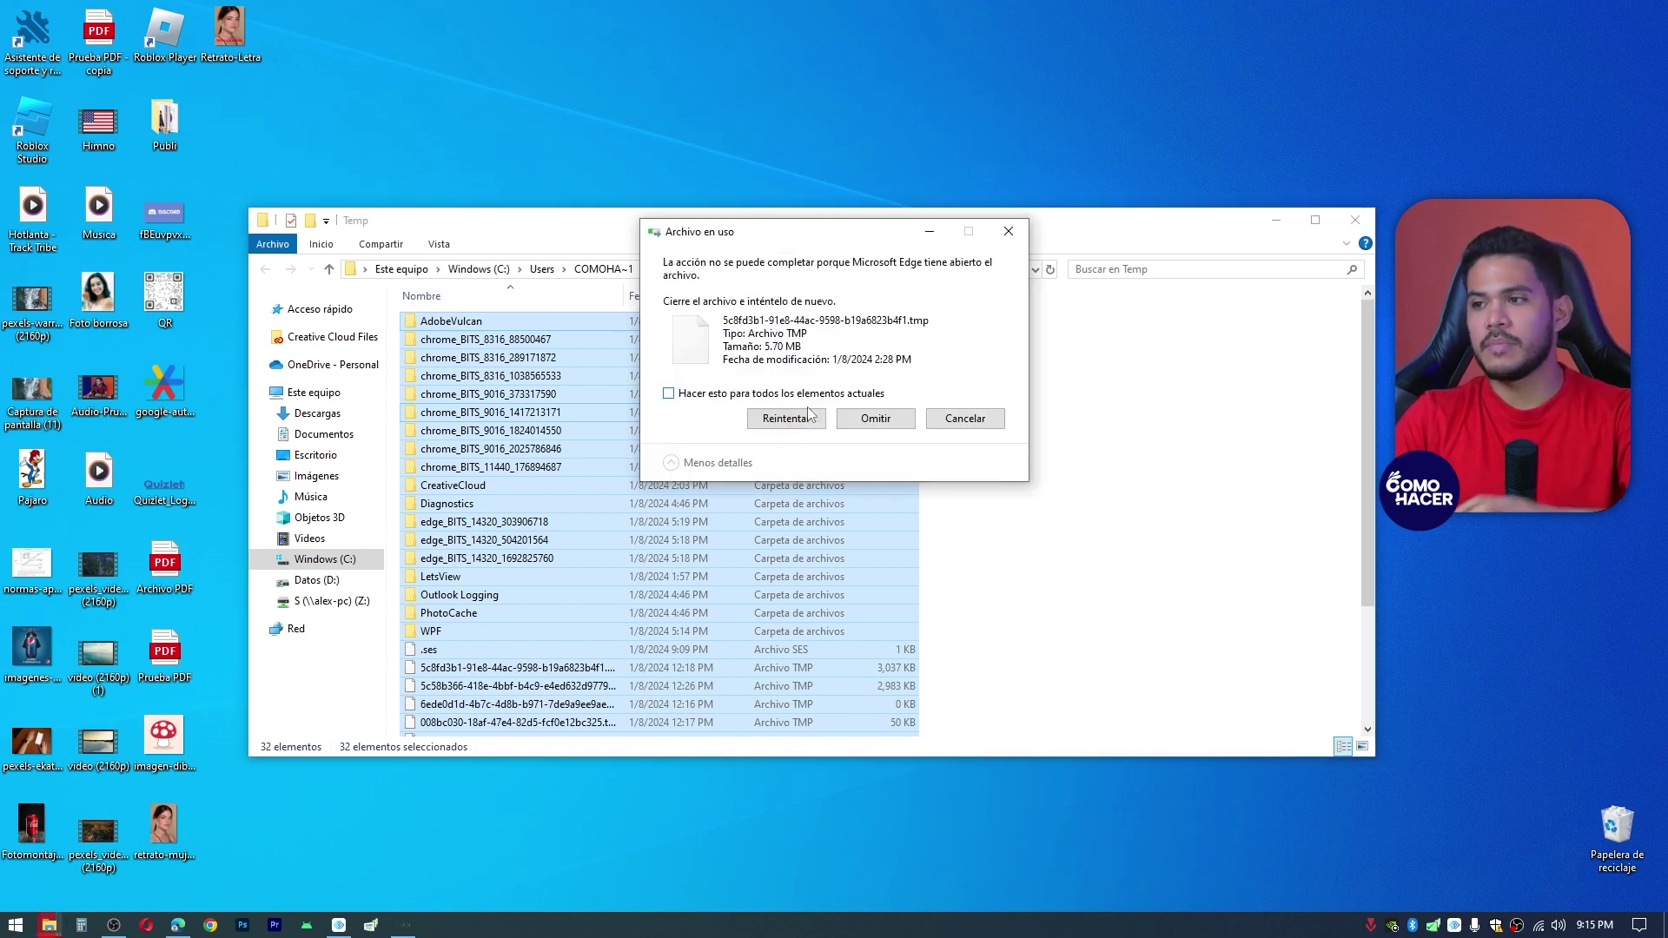
{"action": "left_click", "coordinate": [819, 423]}
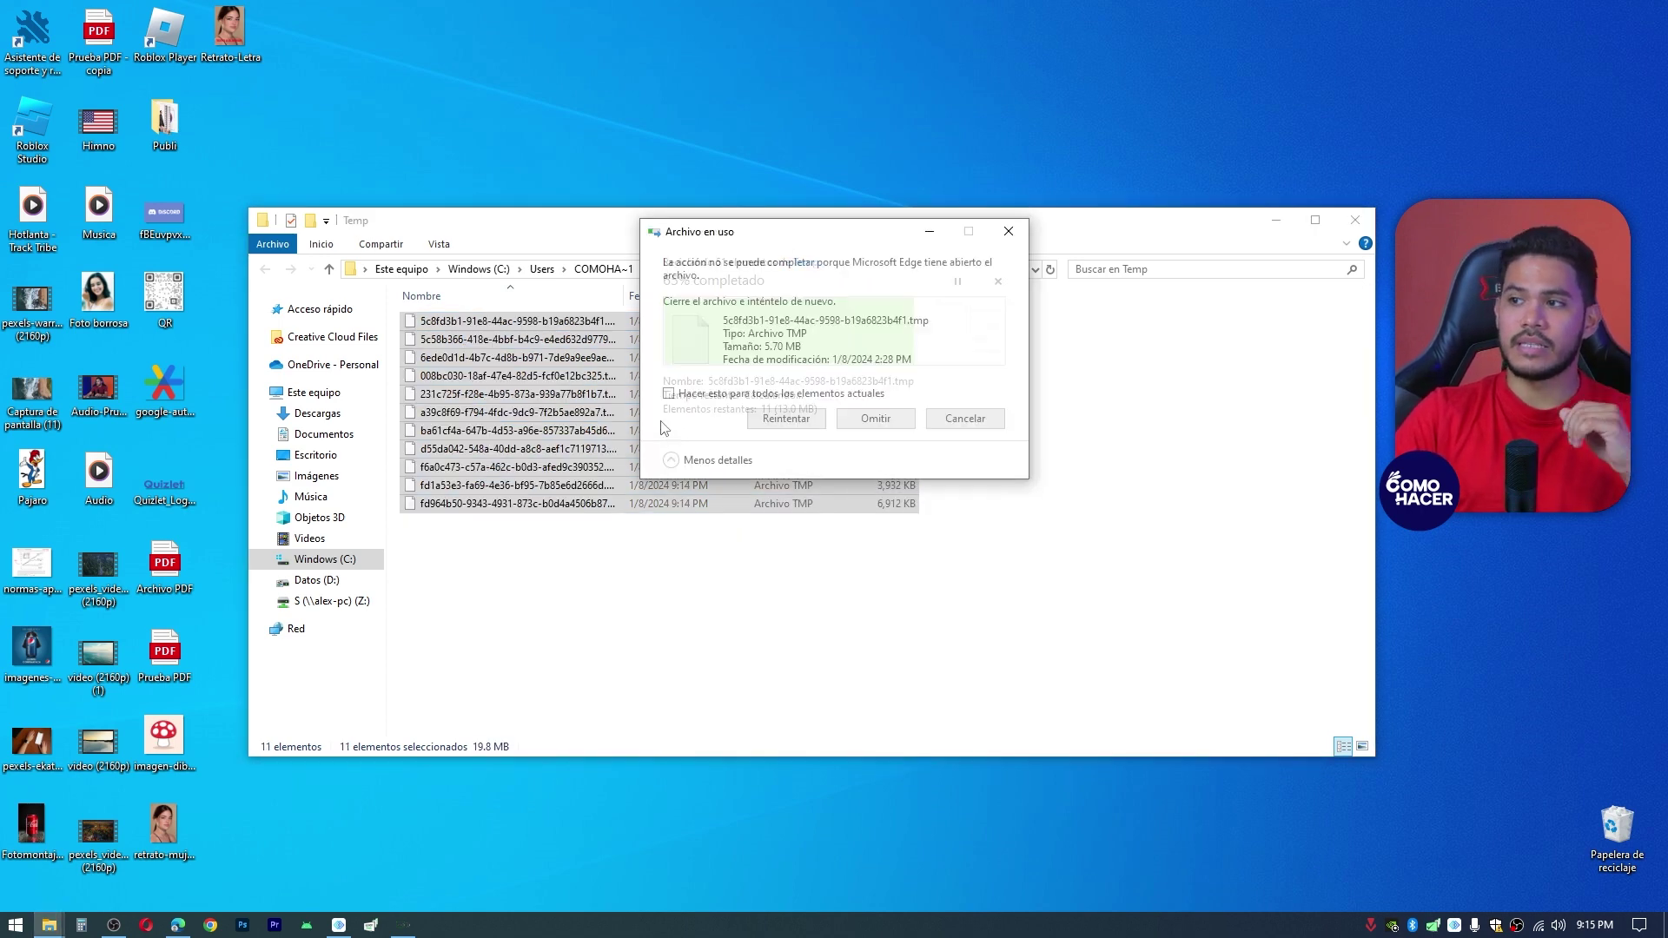
{"action": "left_click", "coordinate": [774, 423]}
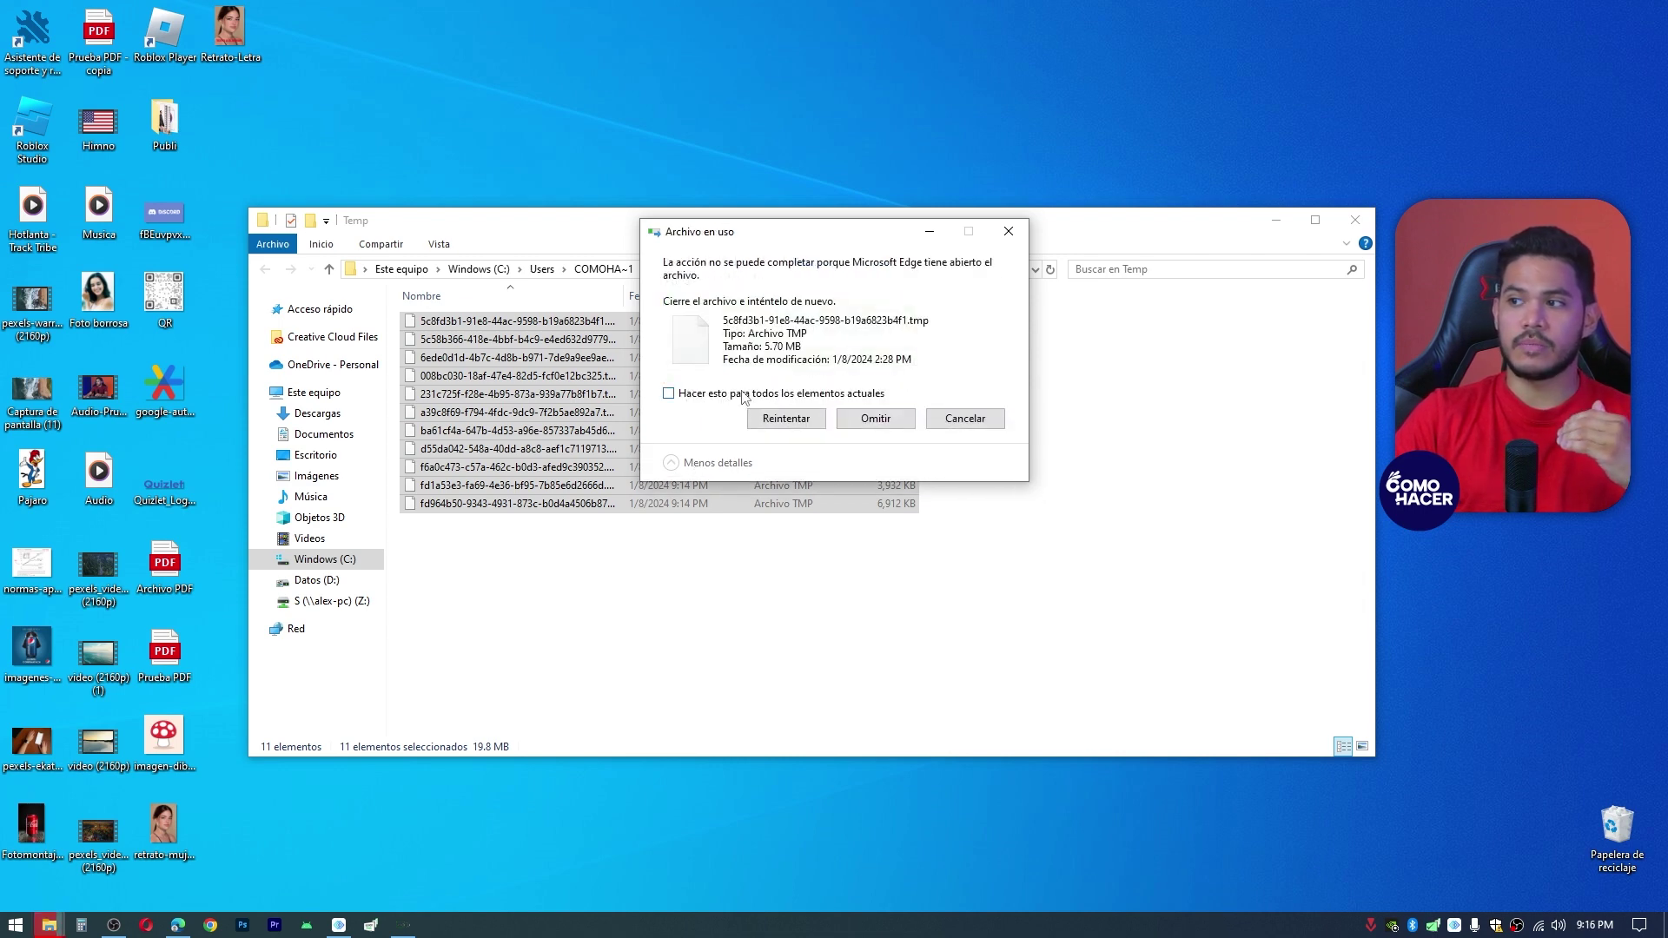
{"action": "left_click", "coordinate": [877, 420]}
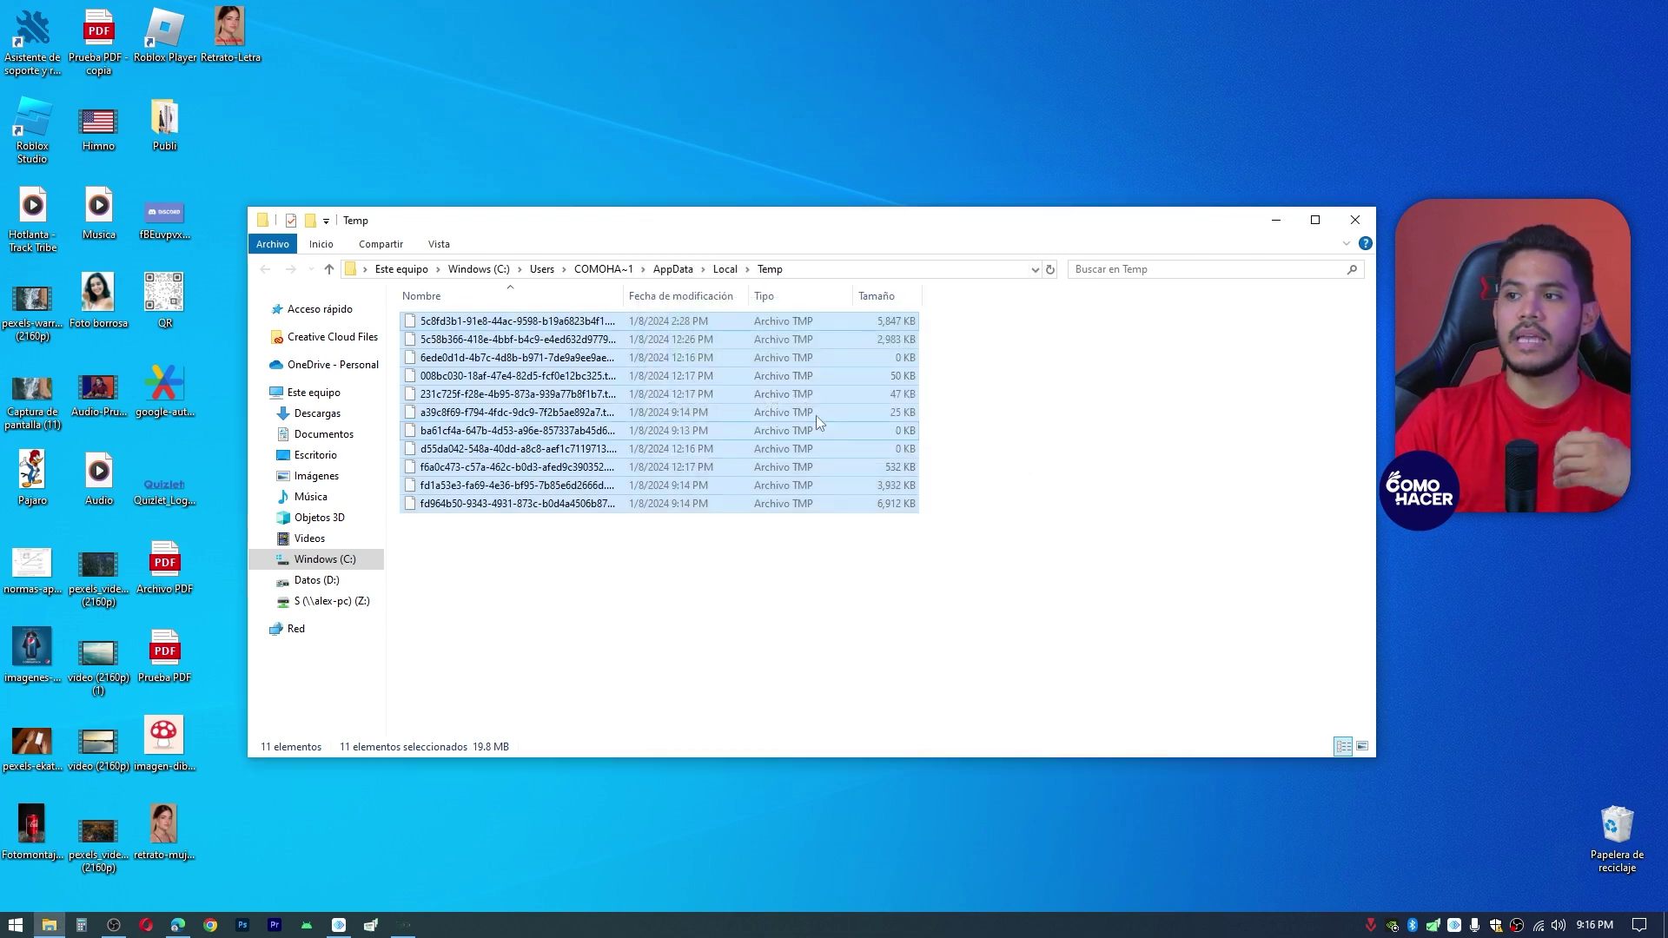
{"action": "left_click", "coordinate": [827, 586]}
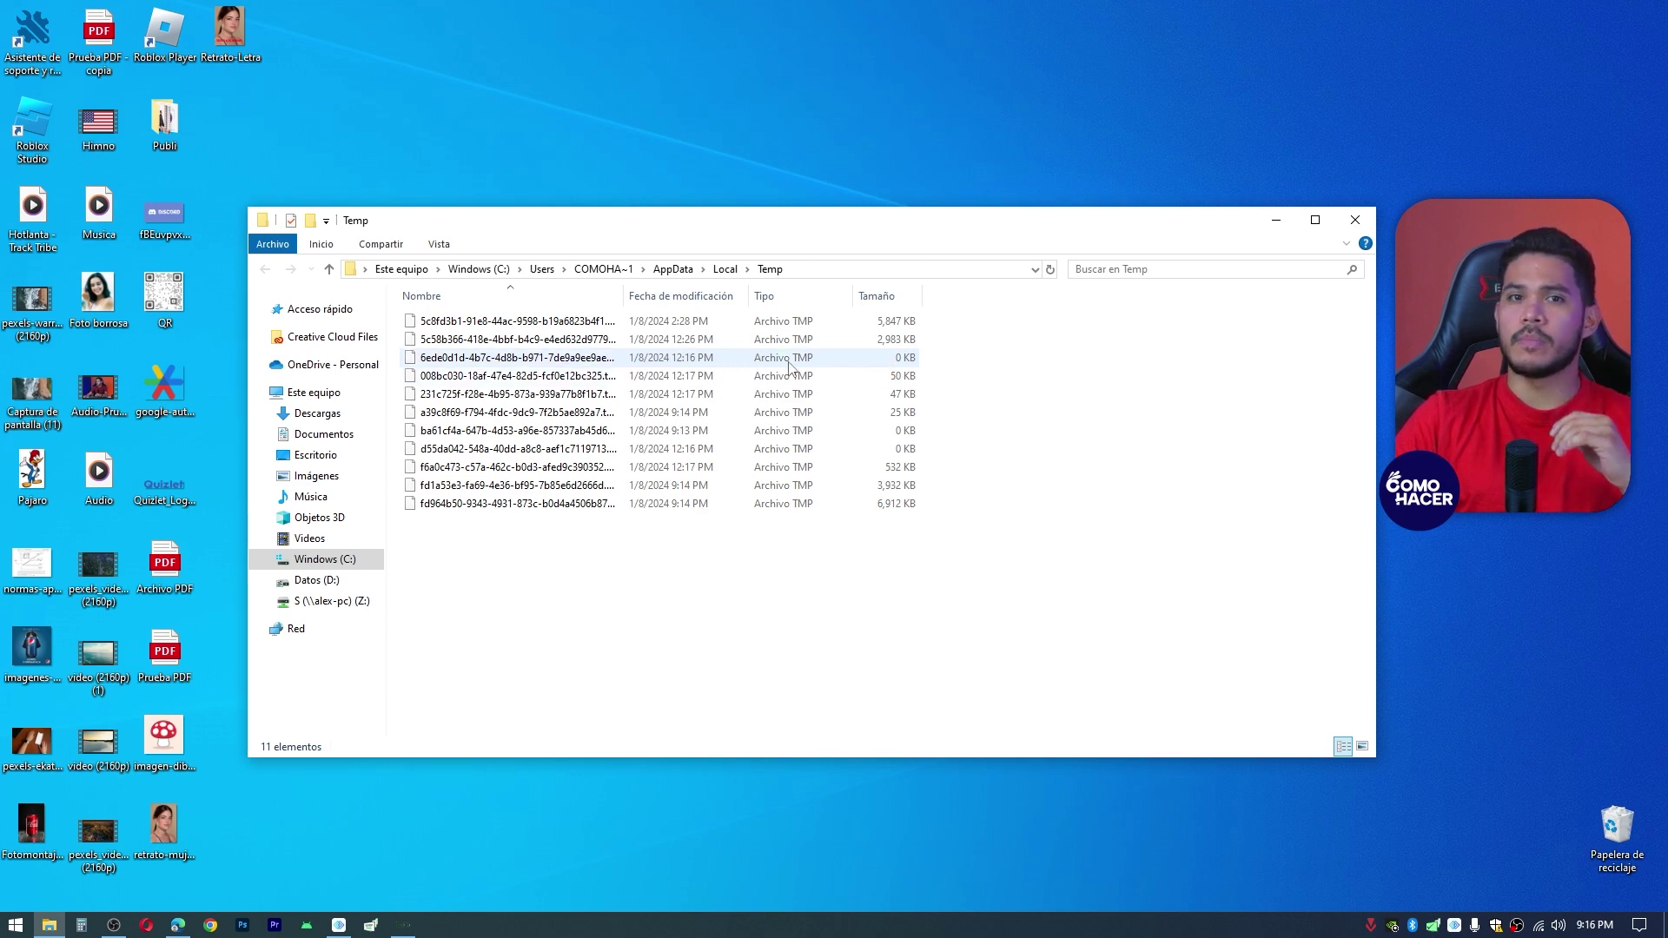
{"action": "left_click", "coordinate": [1365, 222]}
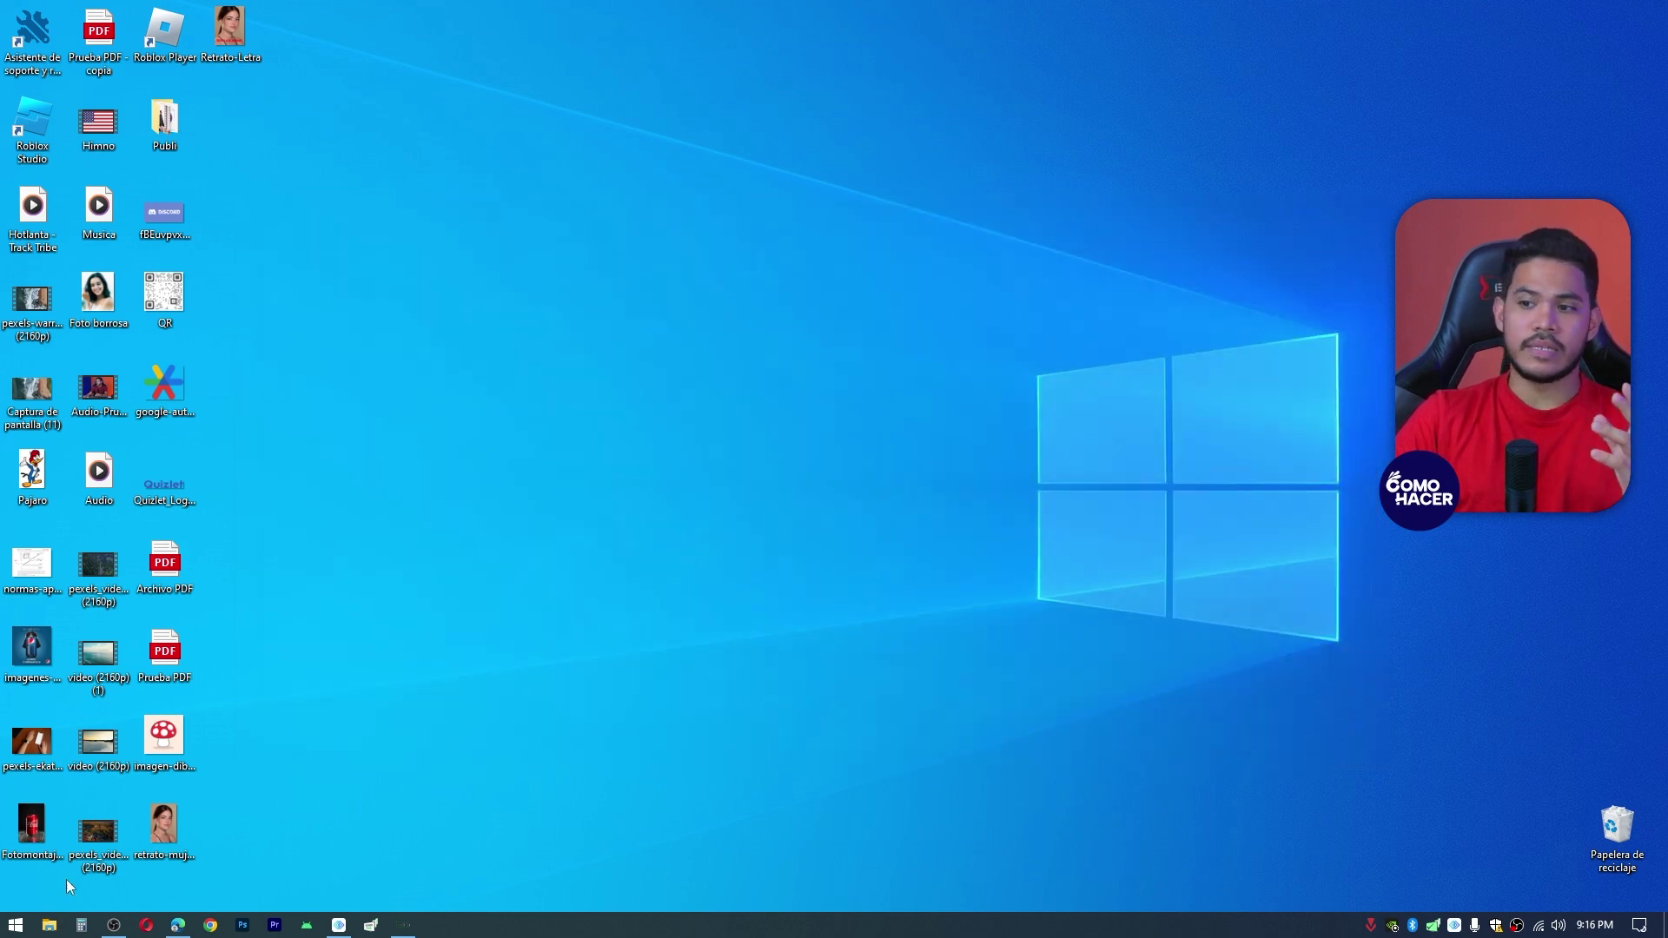
Step: Open the Run dialog (Ejecutar) and launch System Configuration with the command msconfig
{"action": "left_click", "coordinate": [15, 924]}
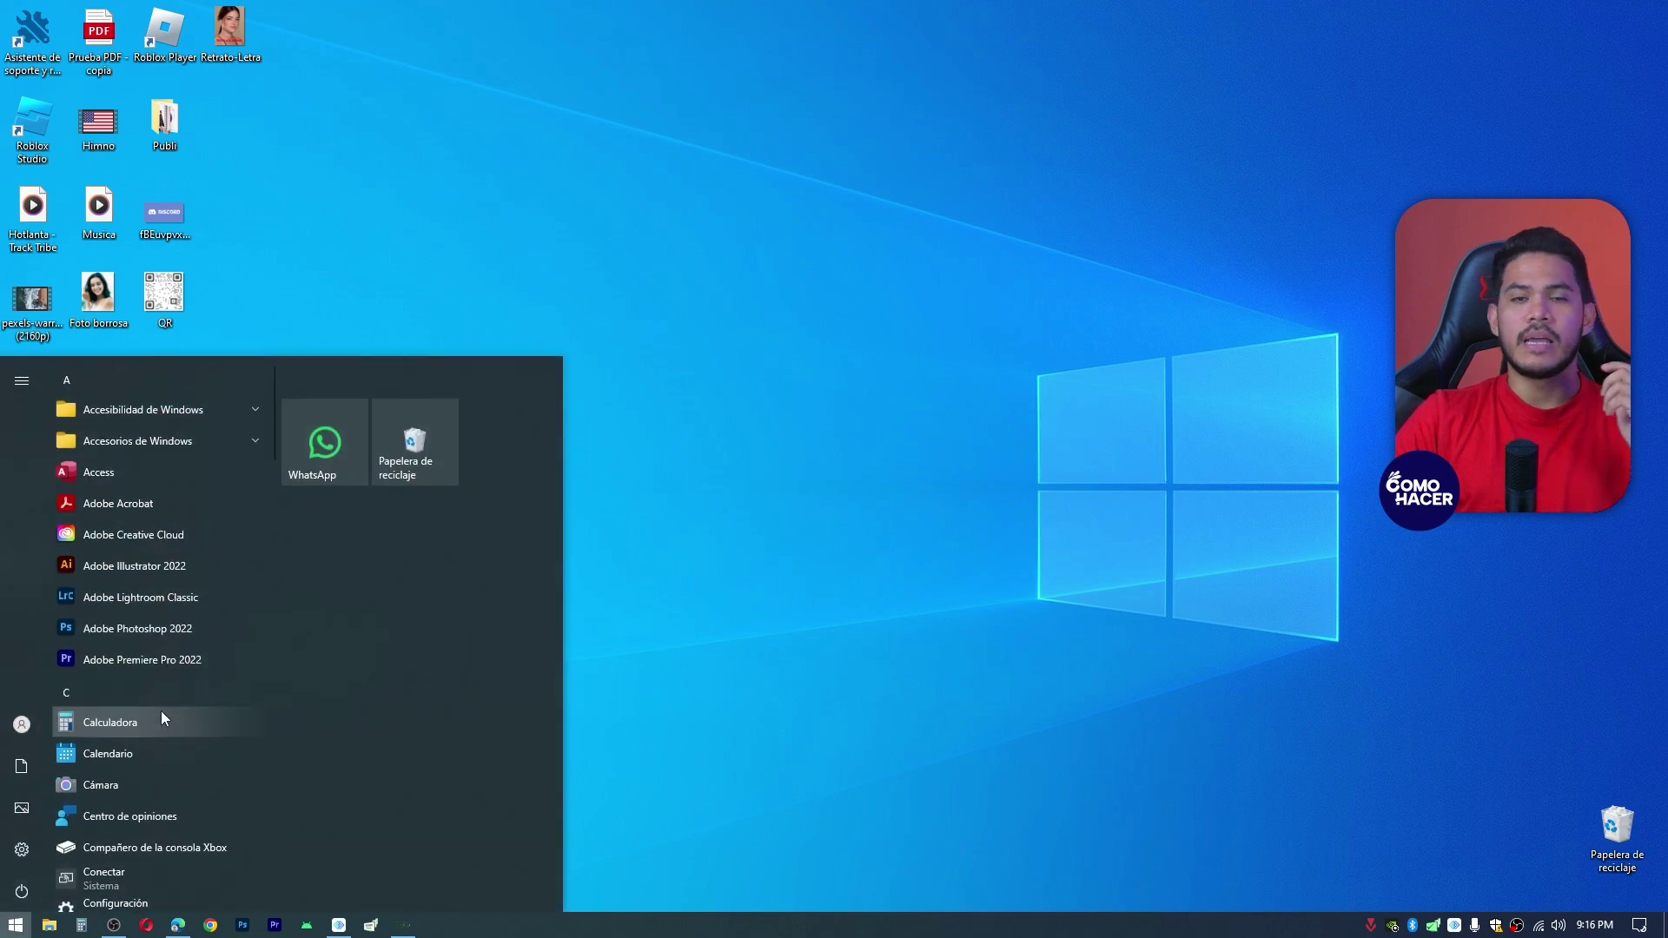
{"action": "type", "text": "eje"}
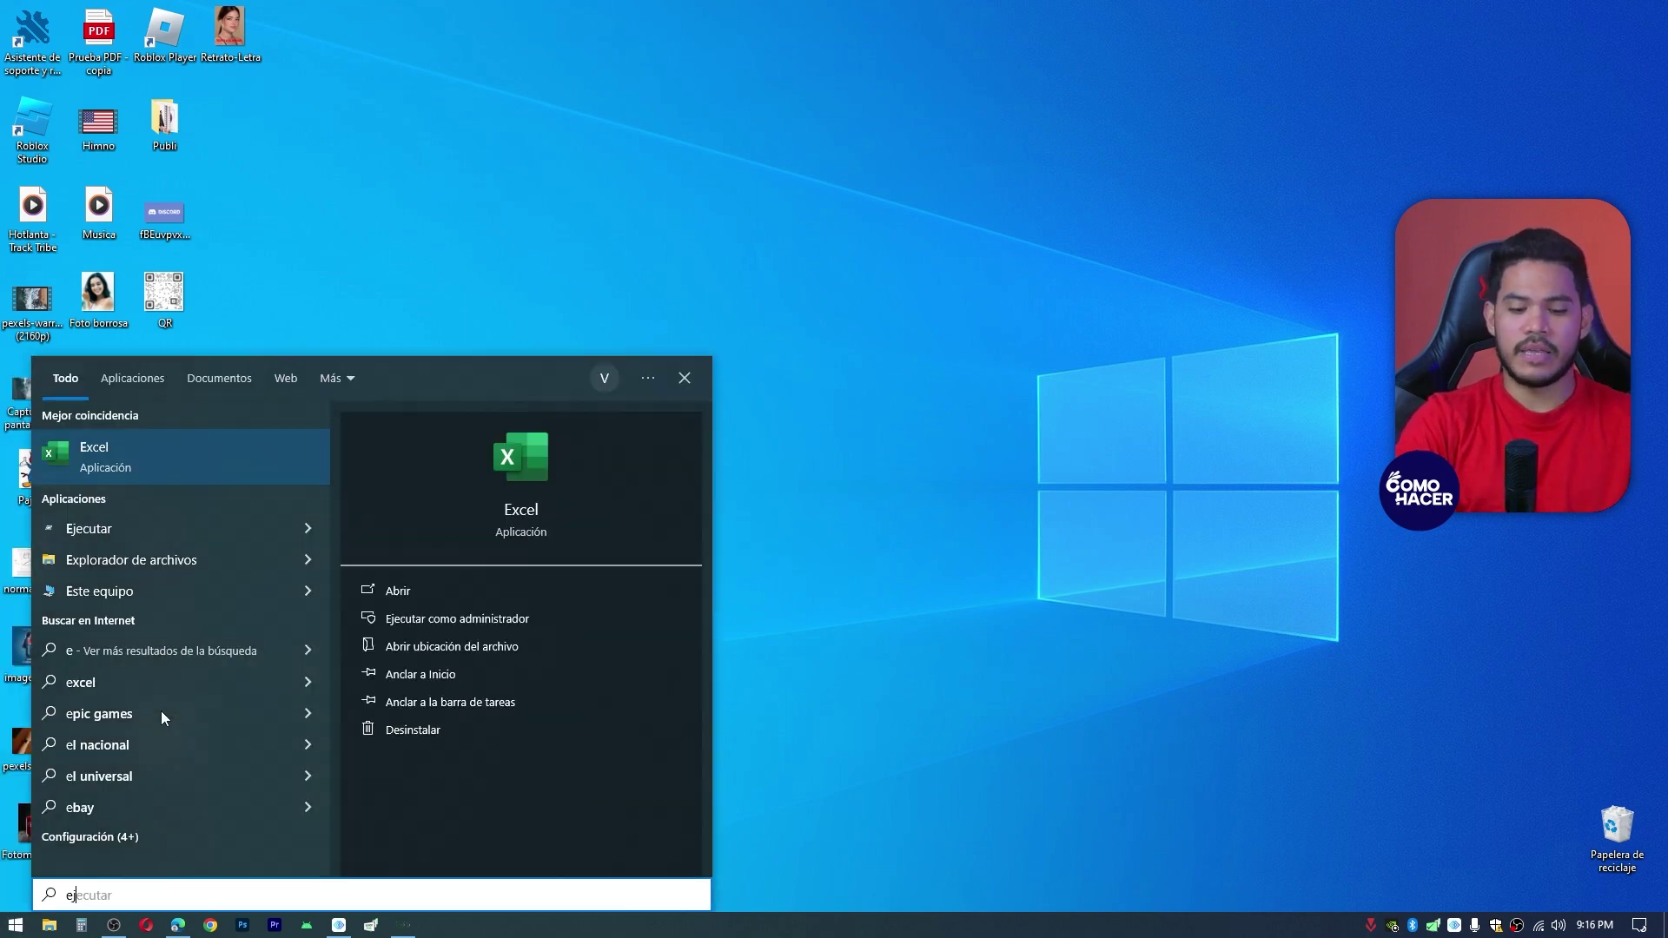
{"action": "left_click", "coordinate": [160, 452]}
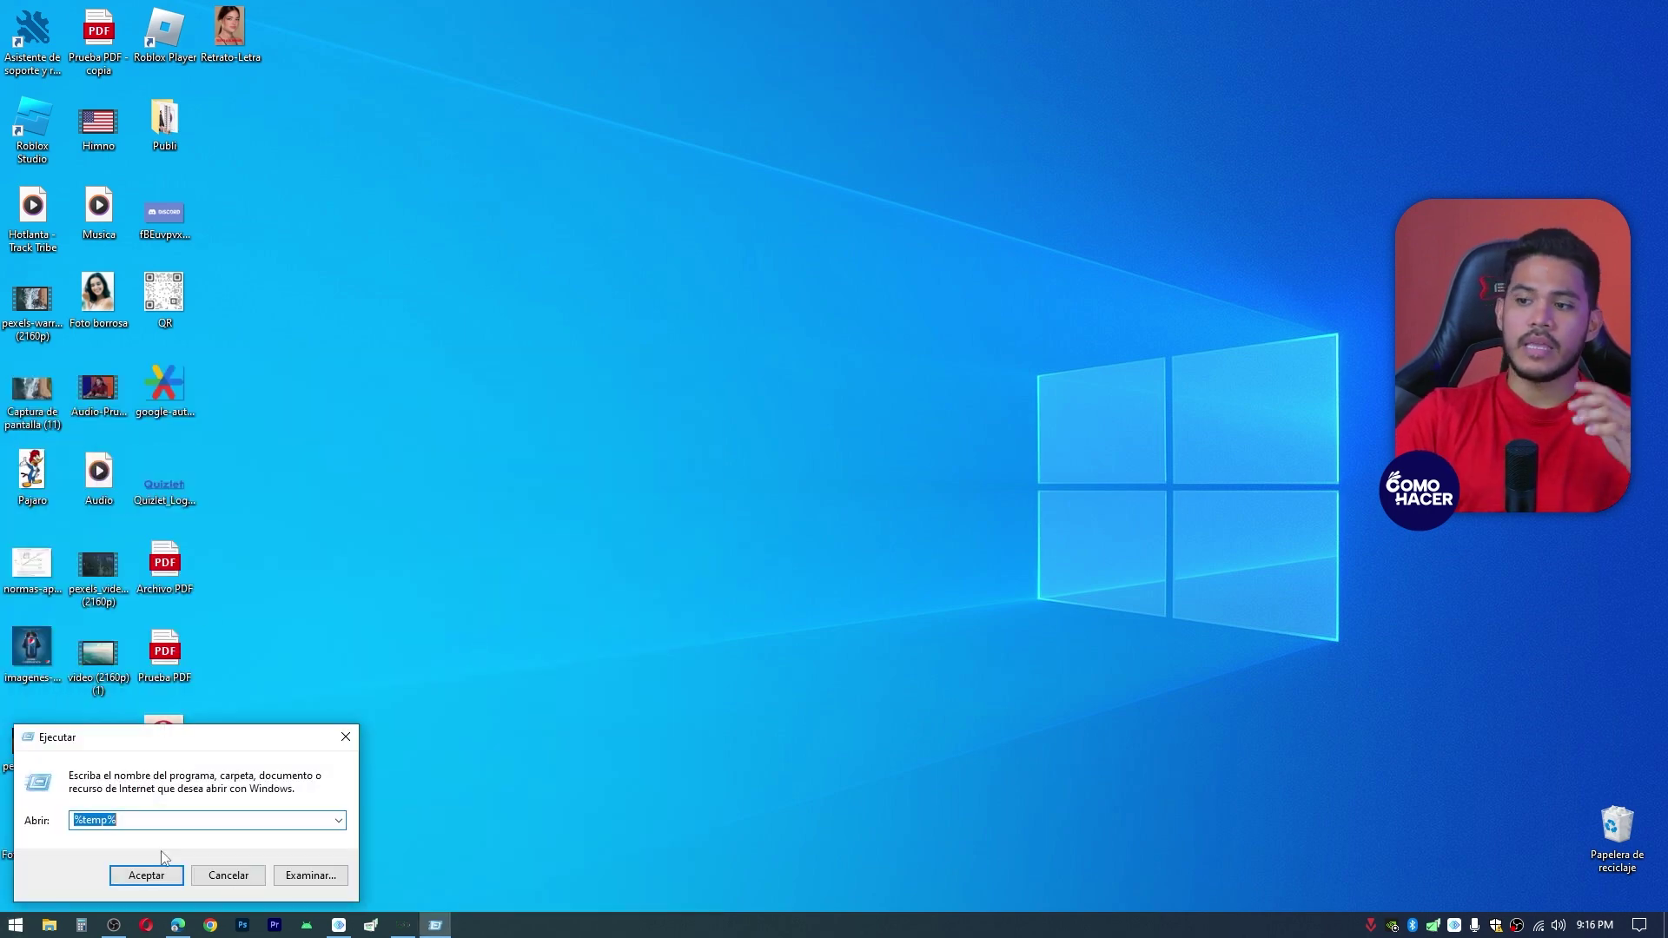
{"action": "type", "text": "msconfig"}
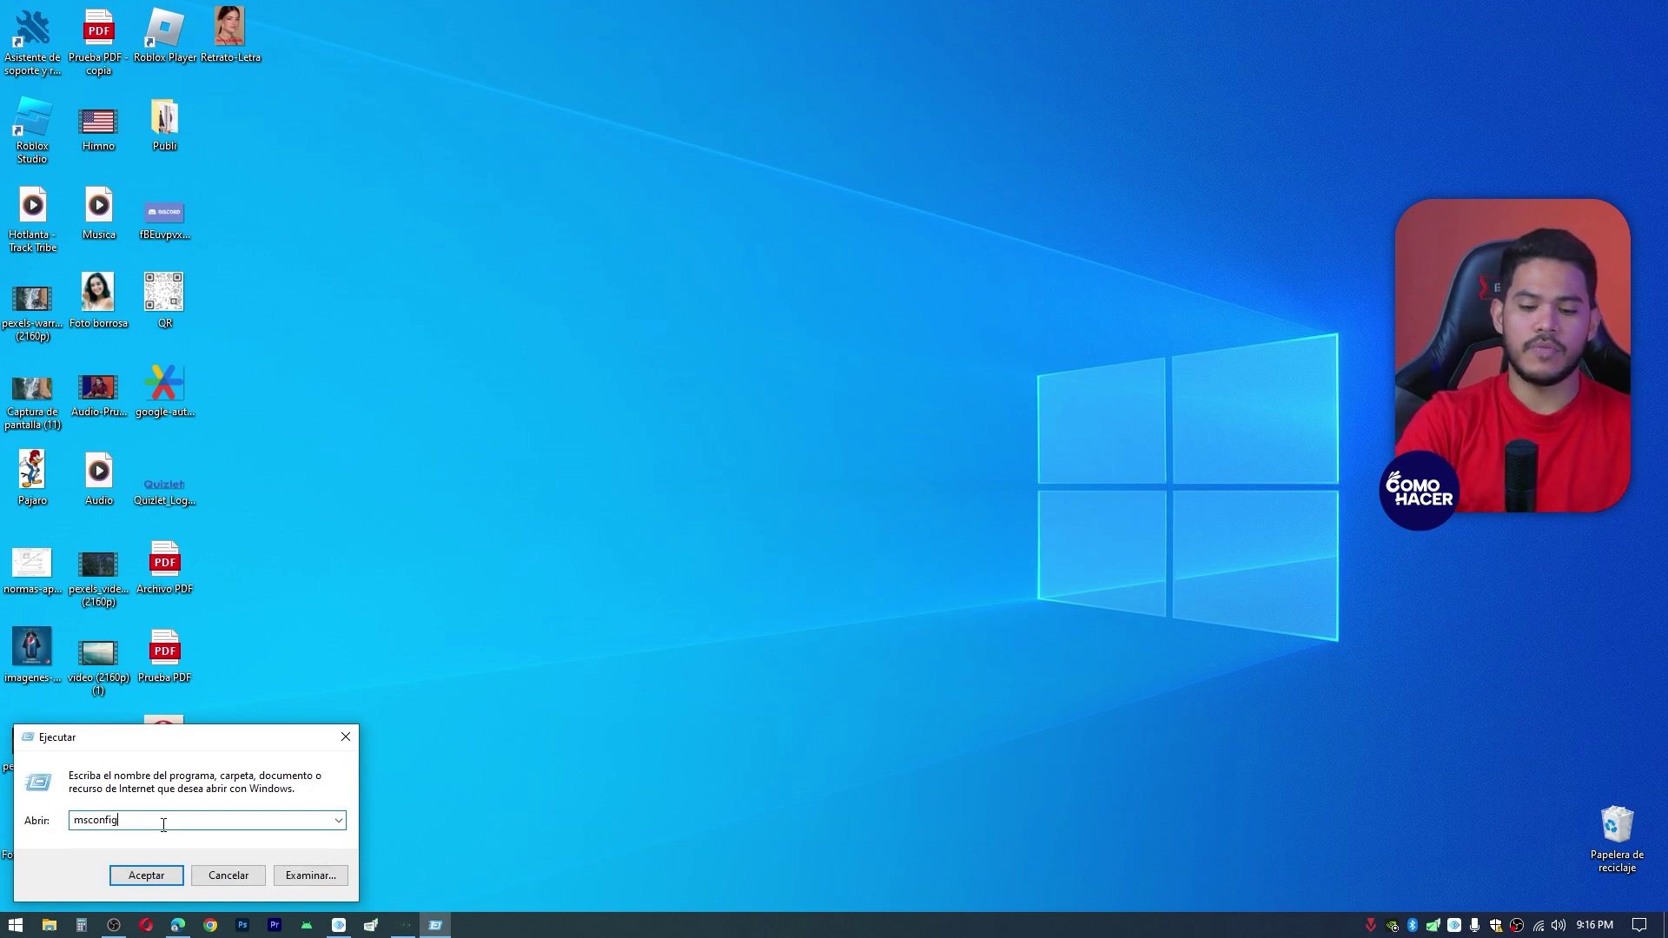
{"action": "key", "text": "Return"}
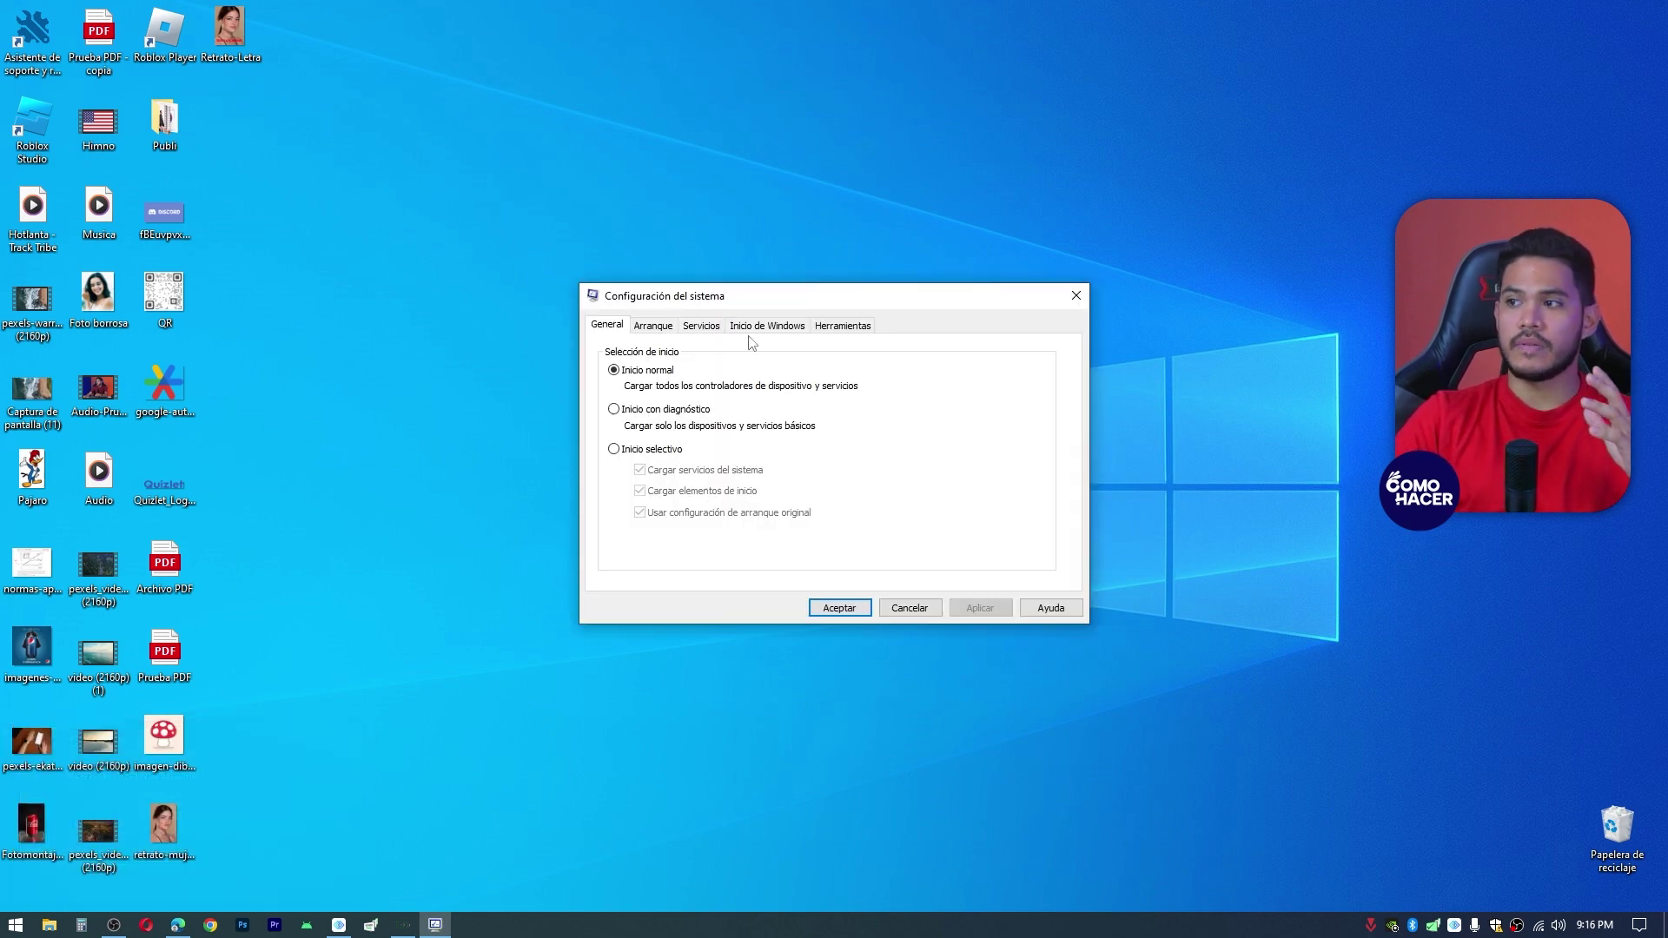
Step: Review the Windows startup programs in Task Manager, checking the available actions for Microsoft Teams classic, and close it
{"action": "left_click", "coordinate": [747, 328]}
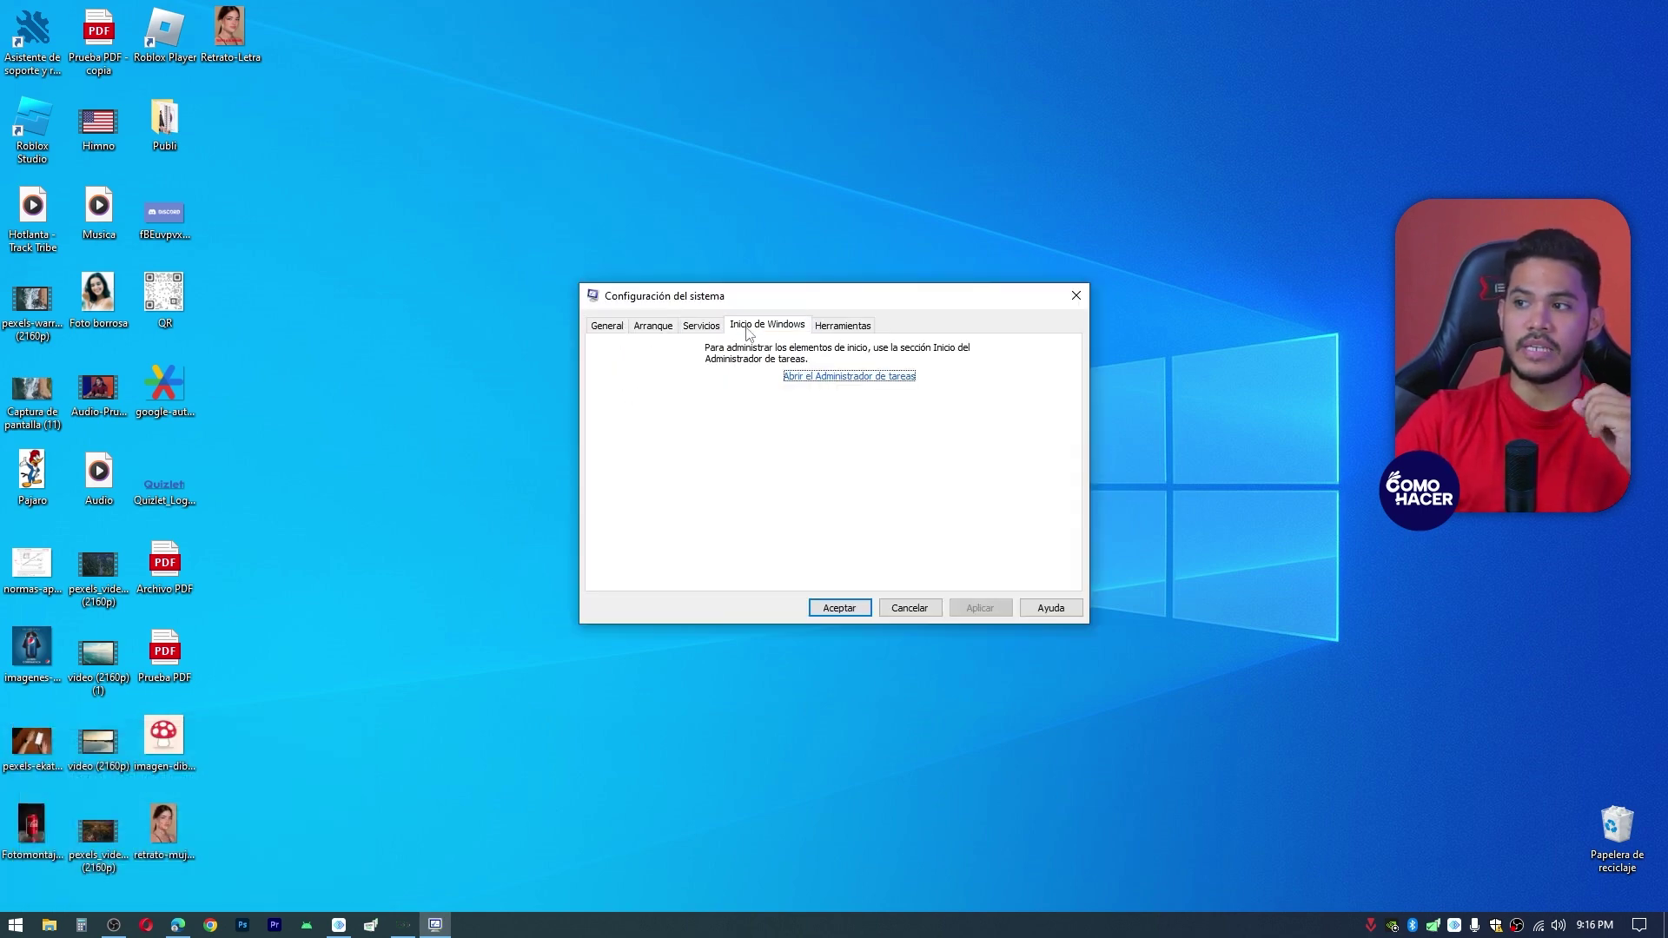
{"action": "left_click", "coordinate": [819, 380]}
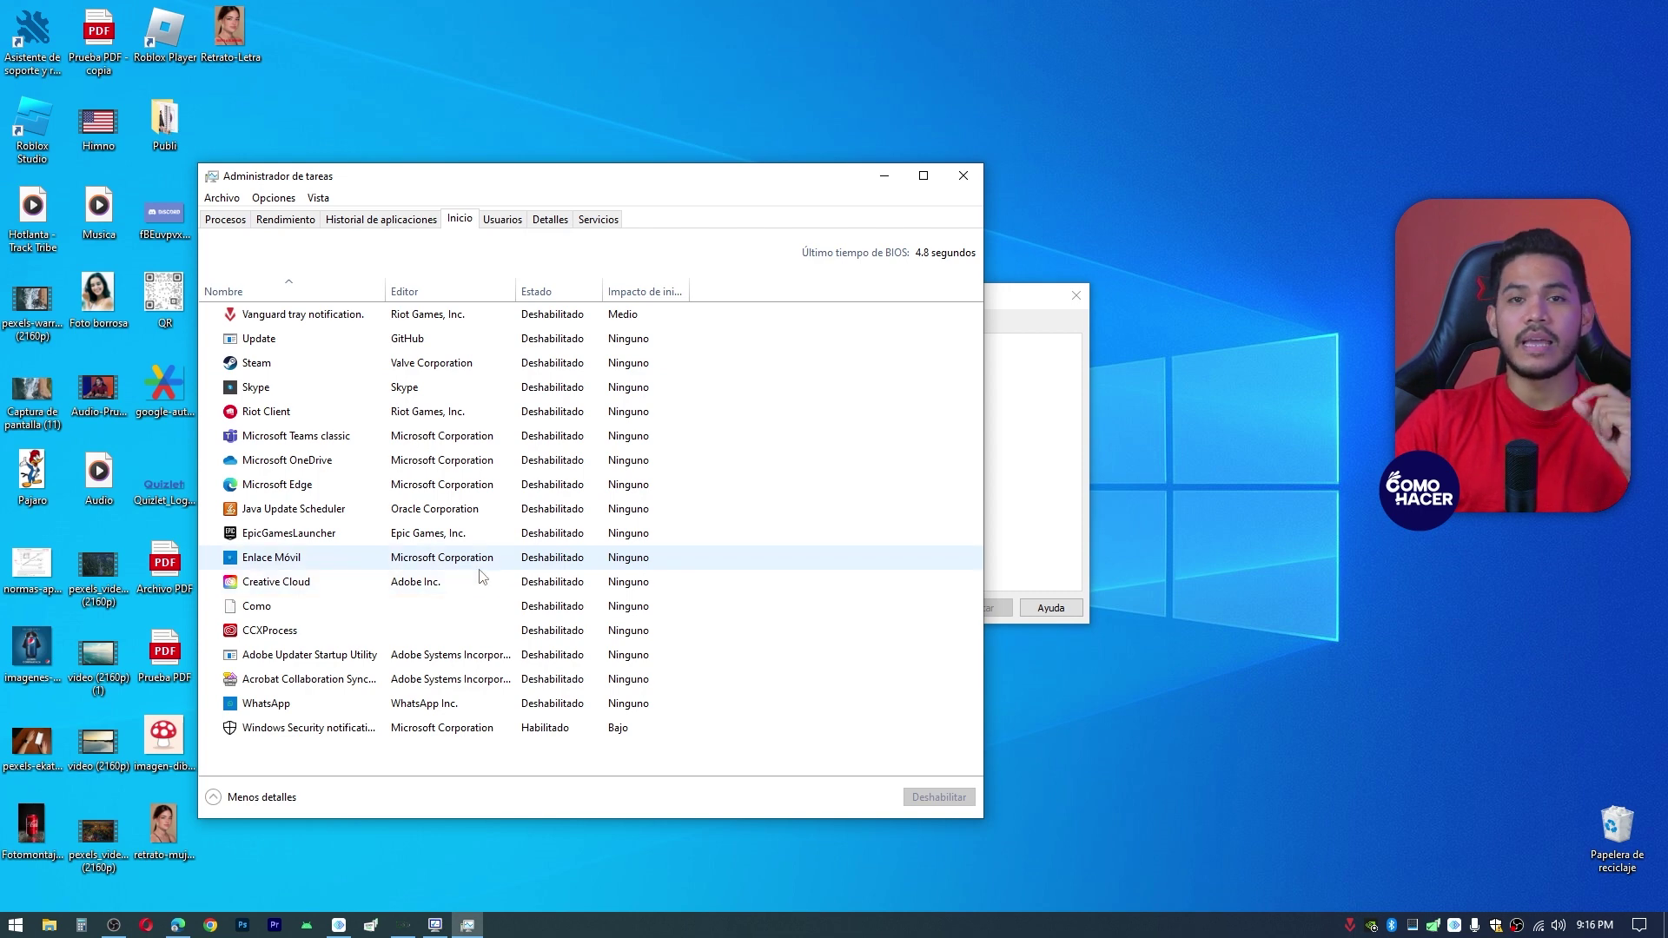
{"action": "right_click", "coordinate": [352, 439]}
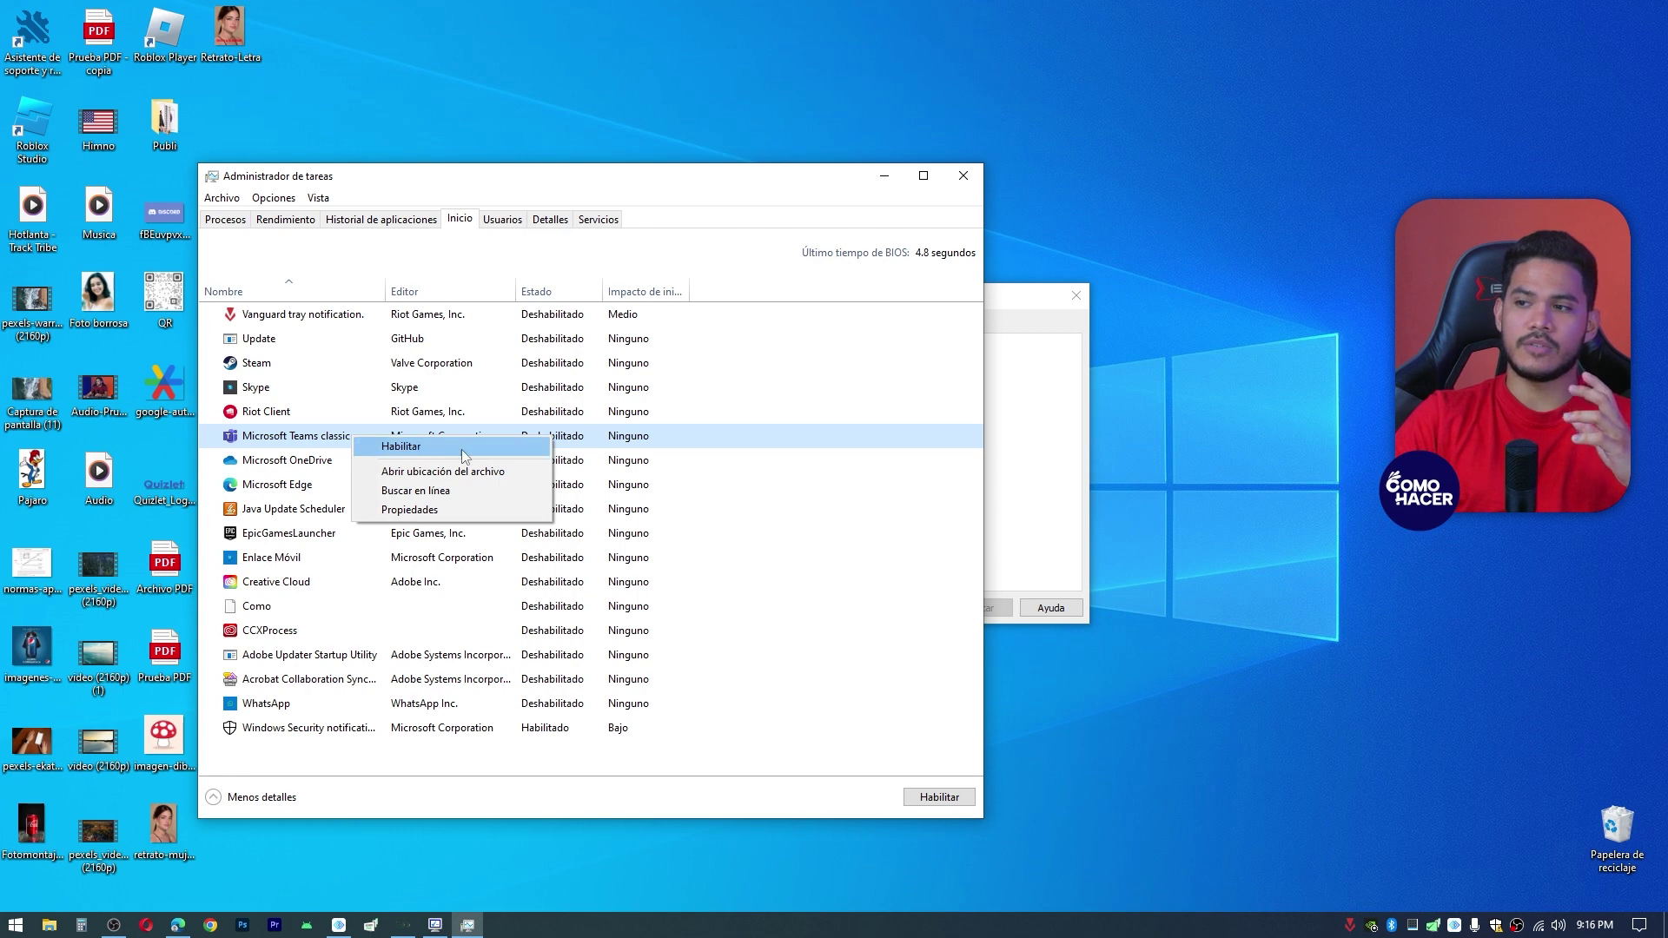
{"action": "left_click", "coordinate": [962, 175]}
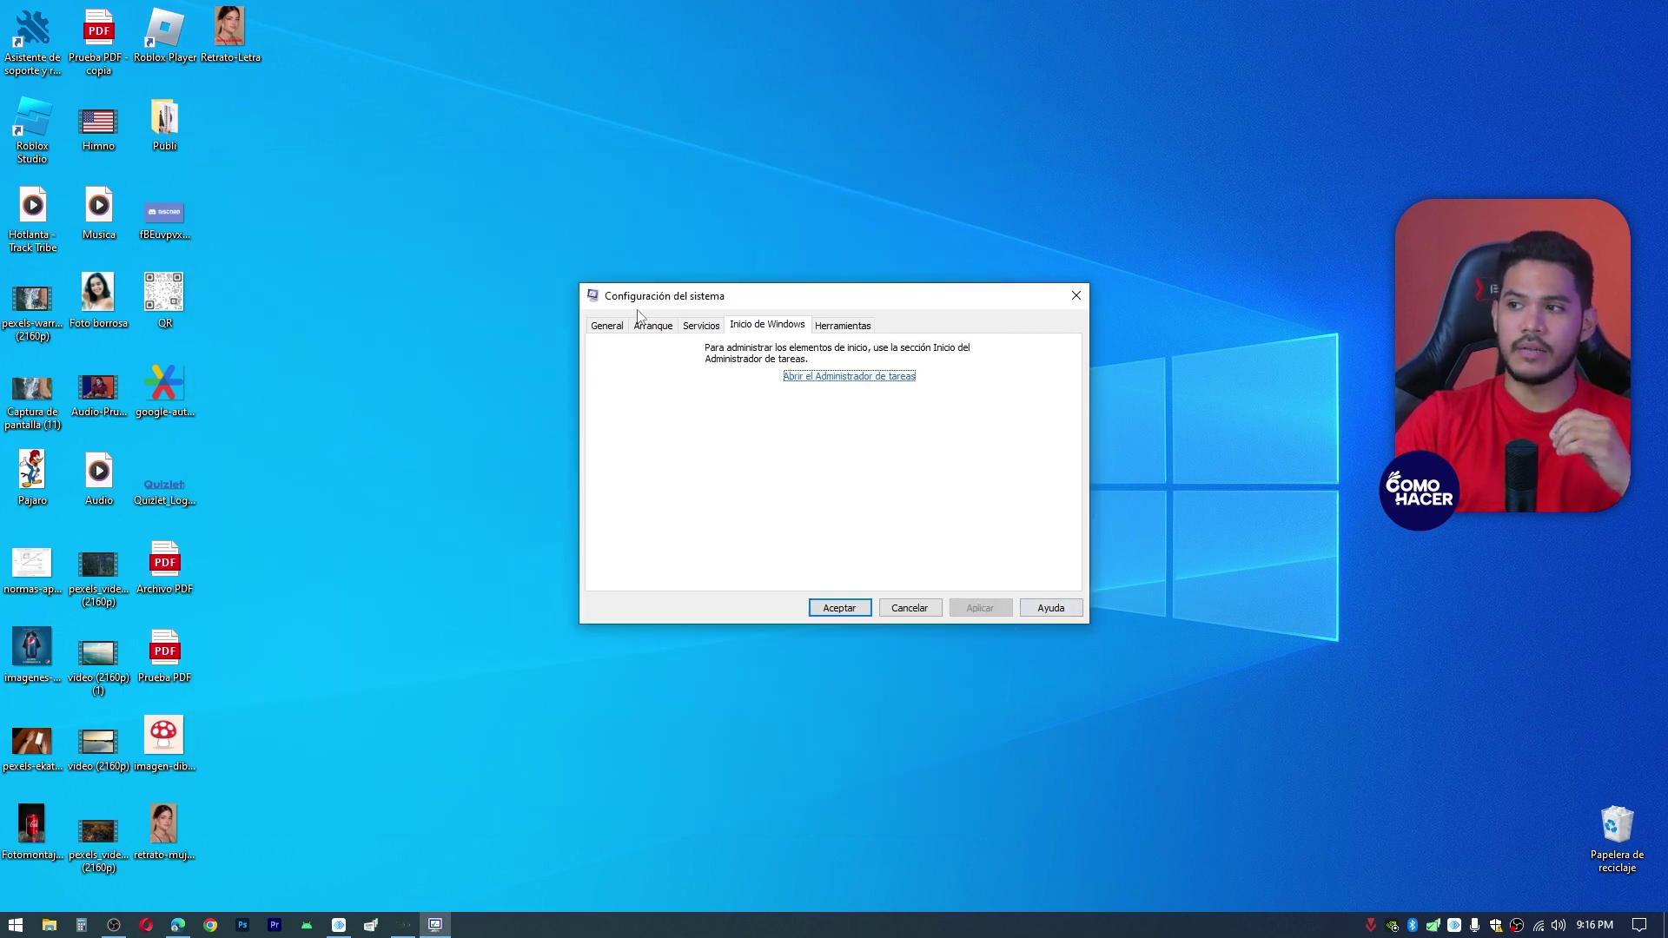
Step: Hide all Microsoft services in the System Configuration services list and accept the dialog
{"action": "left_click", "coordinate": [697, 326]}
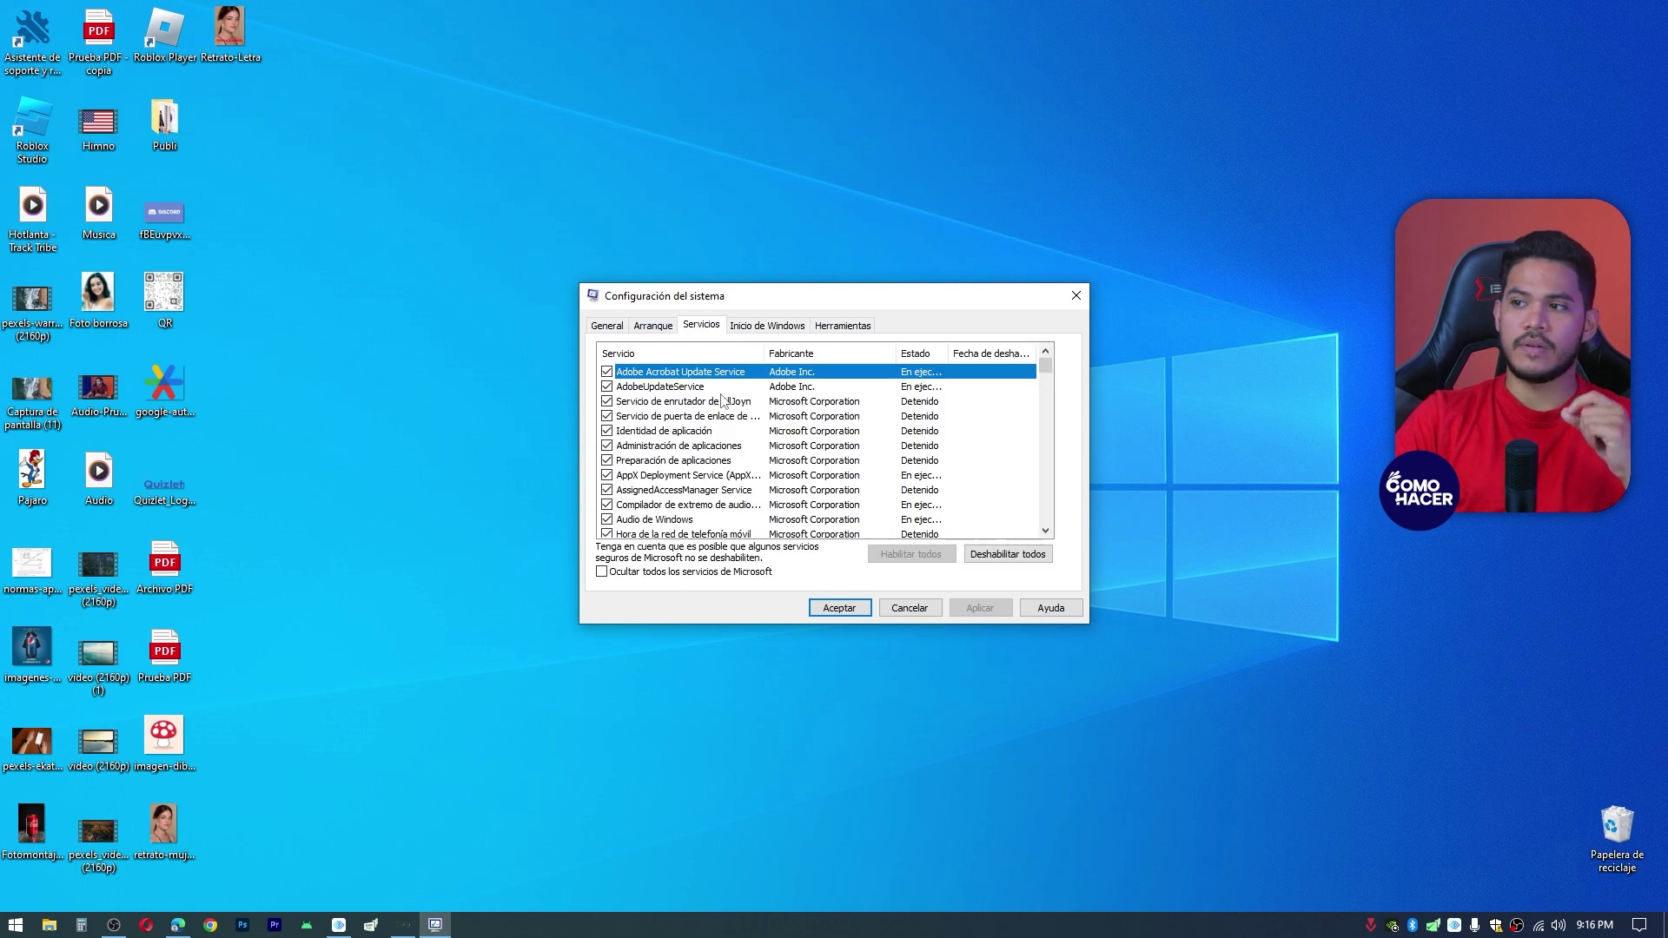
{"action": "left_click", "coordinate": [601, 572]}
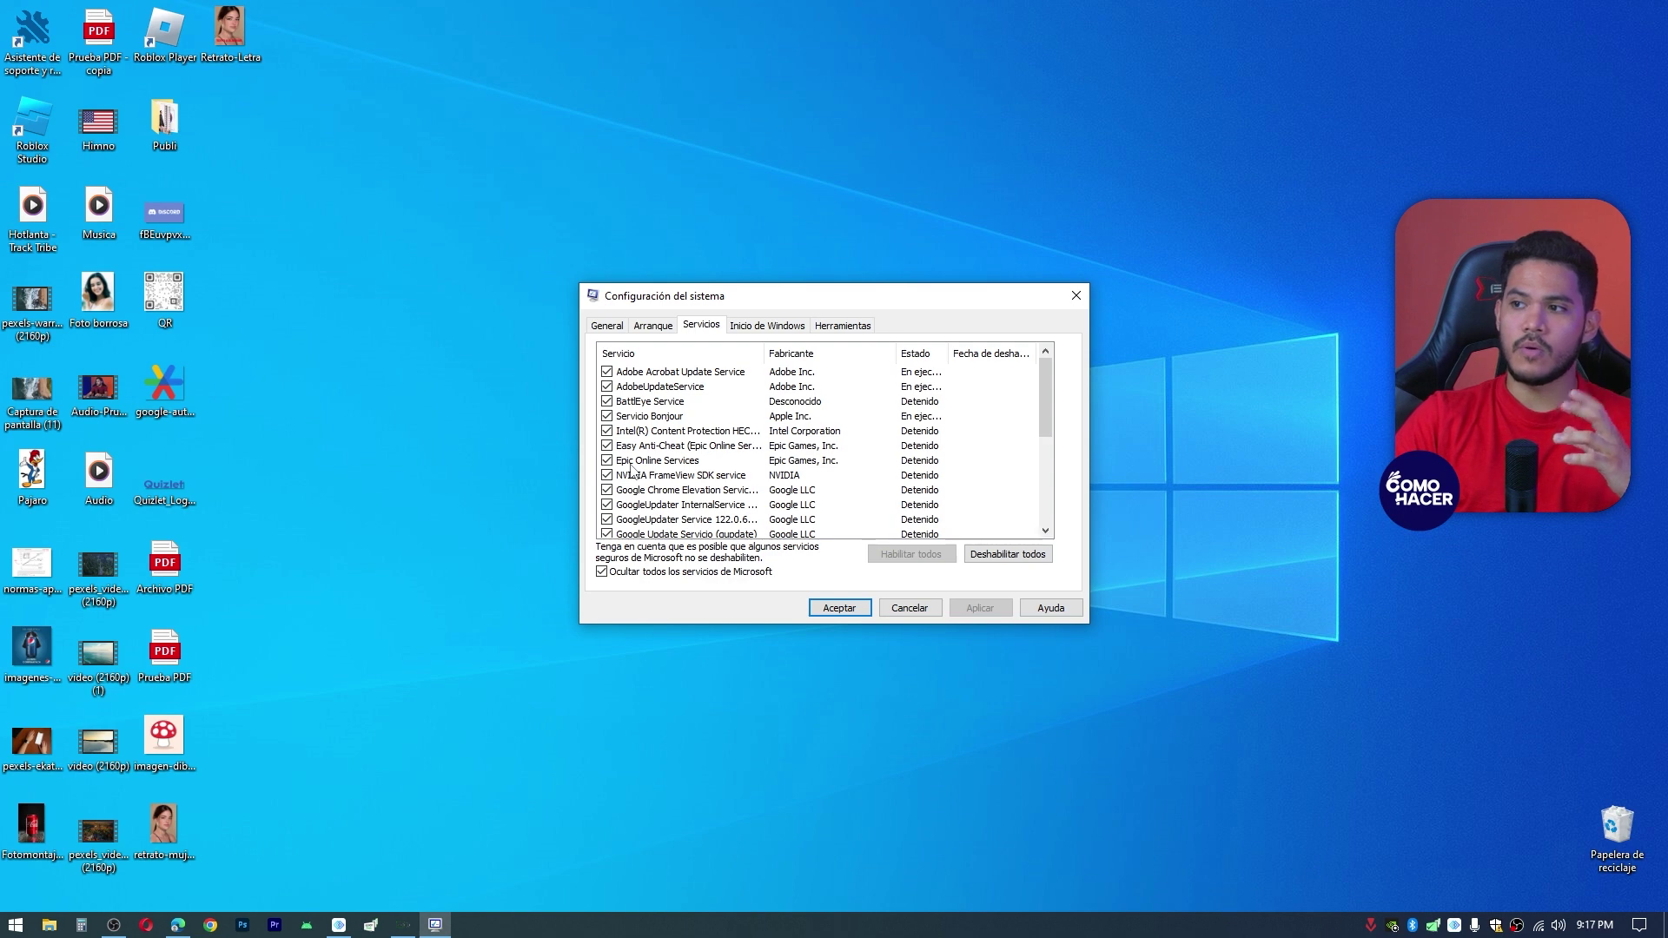
{"action": "left_click", "coordinate": [836, 609]}
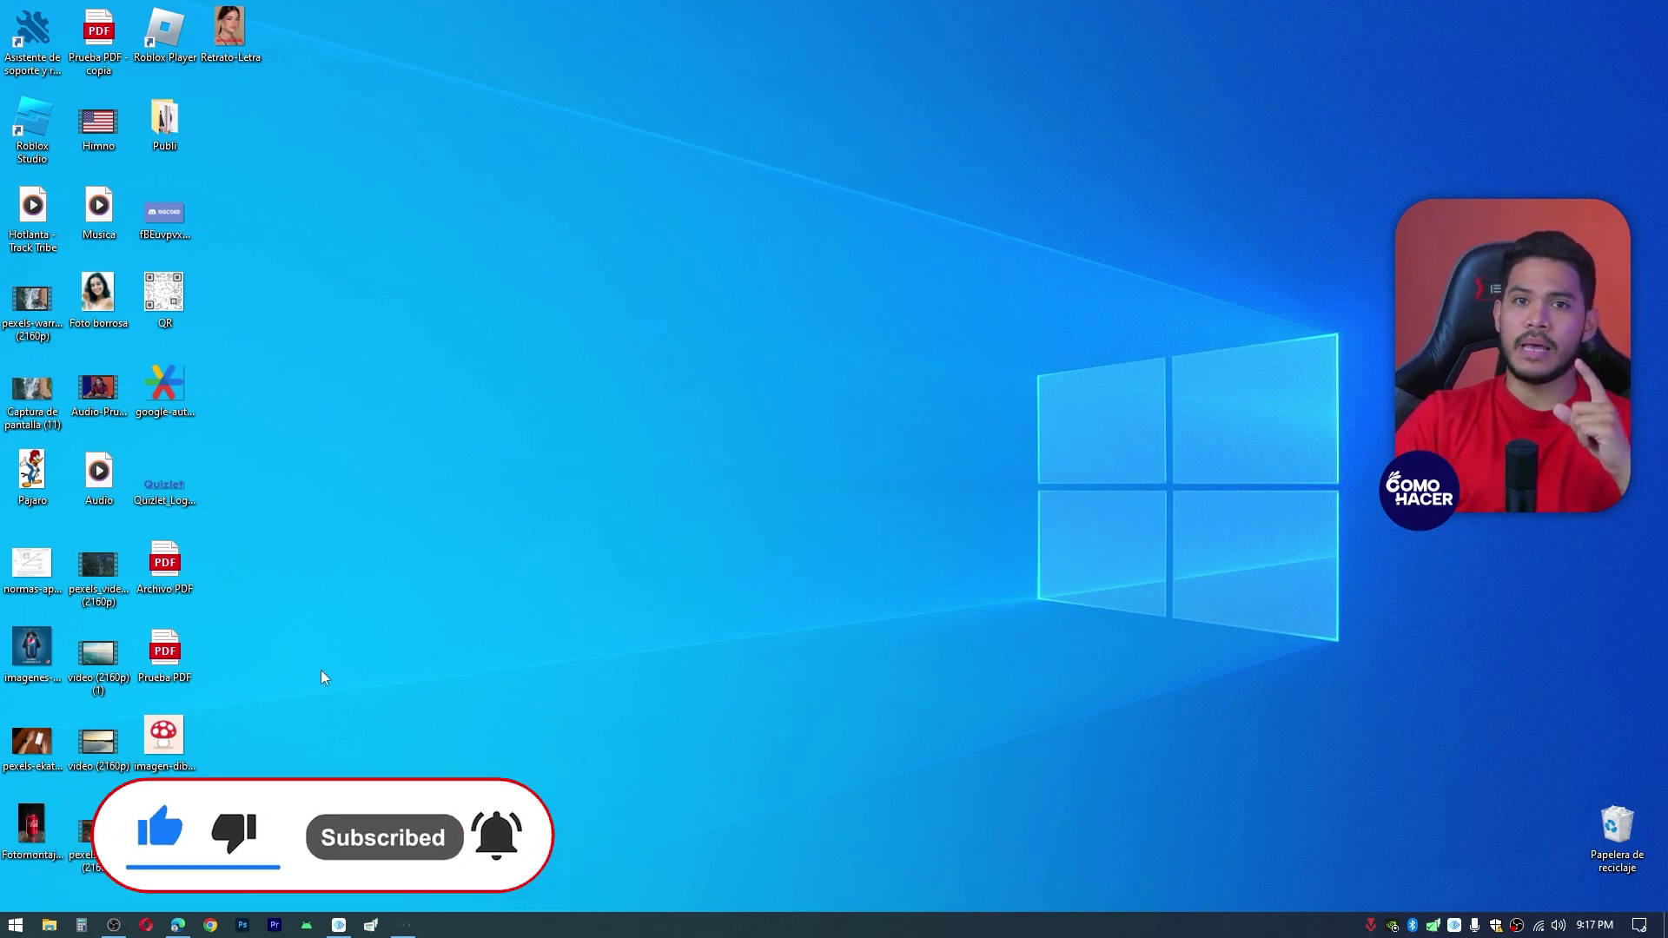
Step: Search for "ener", review the available power plans including the additional ones, and close the power options
{"action": "left_click", "coordinate": [16, 924]}
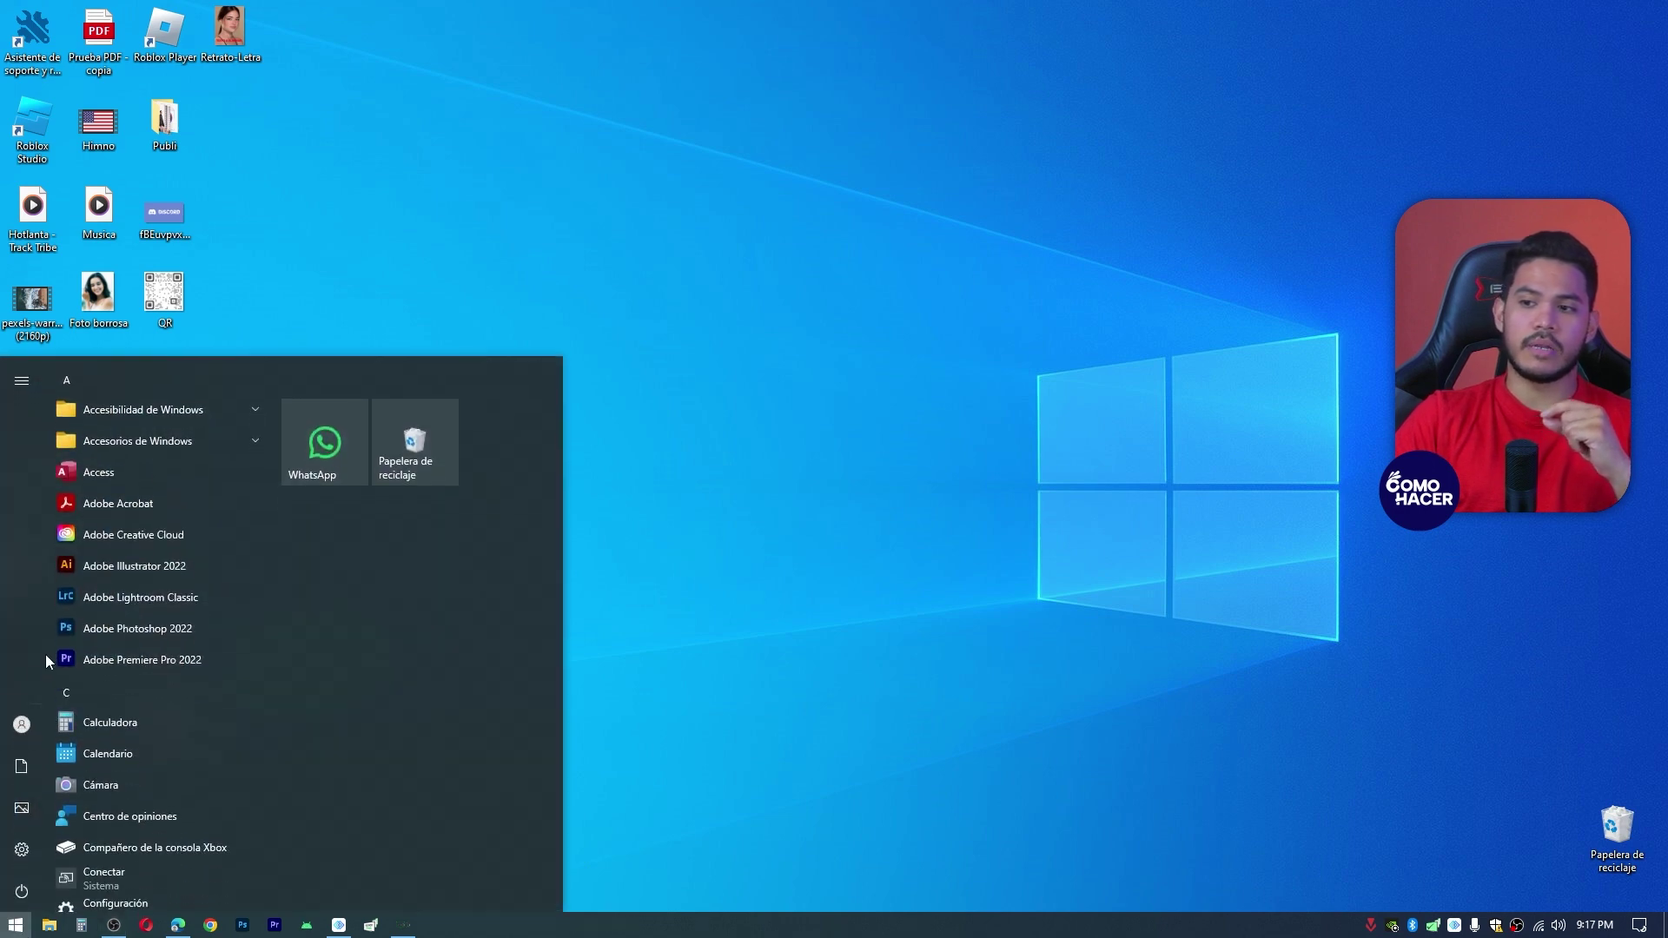
{"action": "type", "text": "ener"}
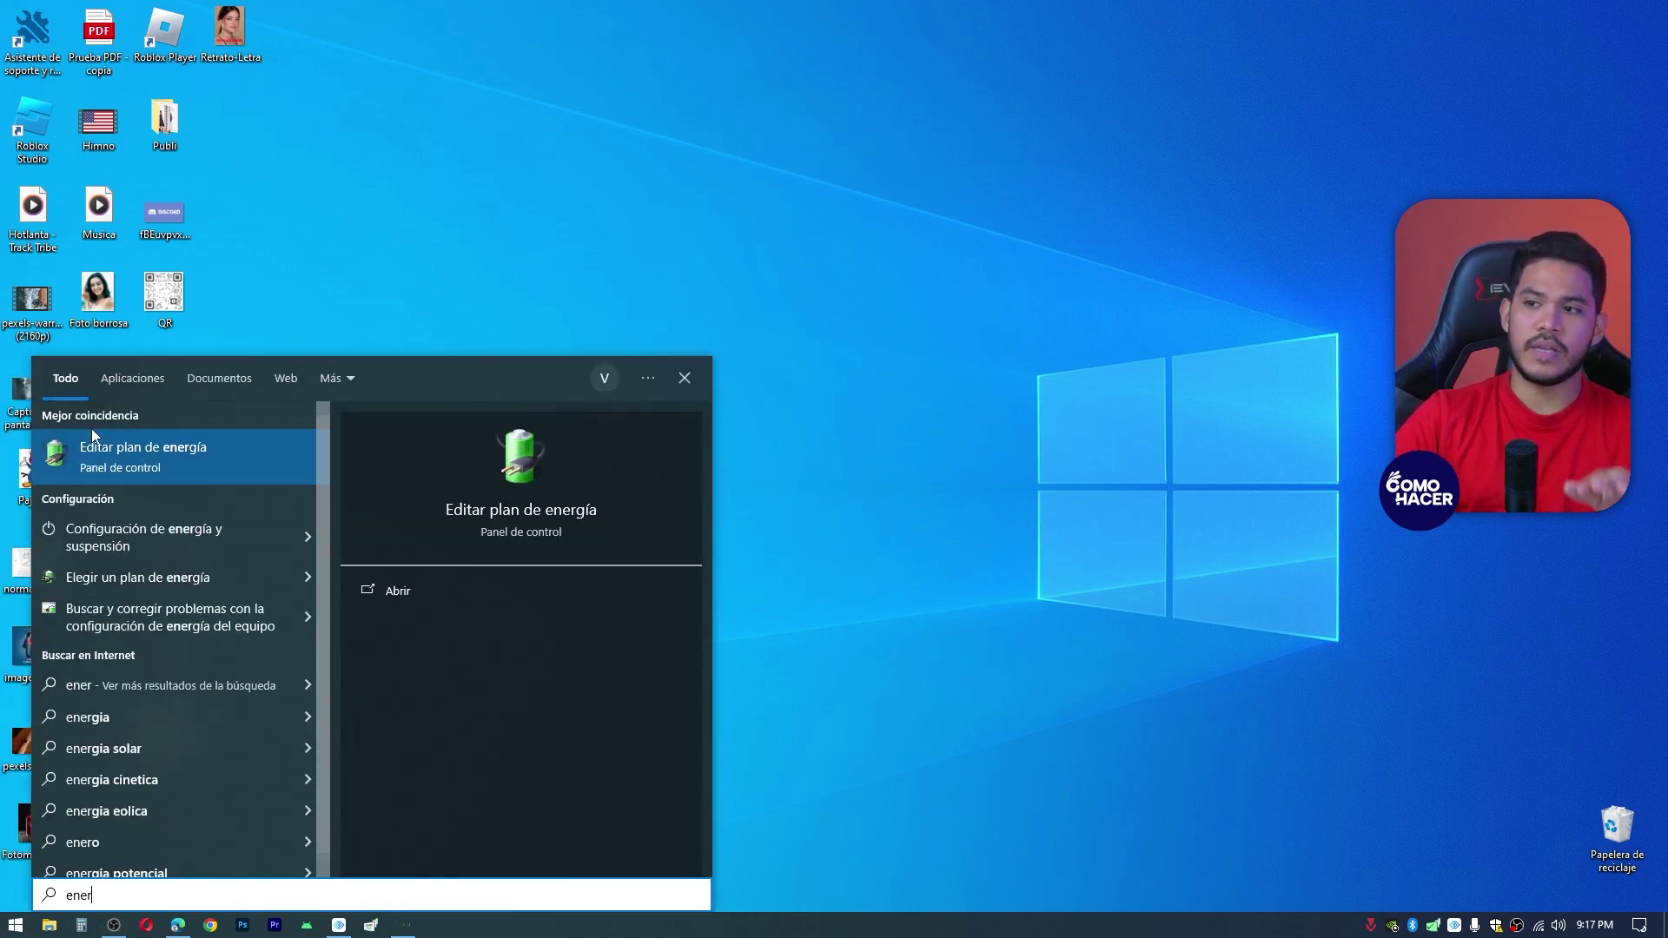
{"action": "left_click", "coordinate": [127, 456]}
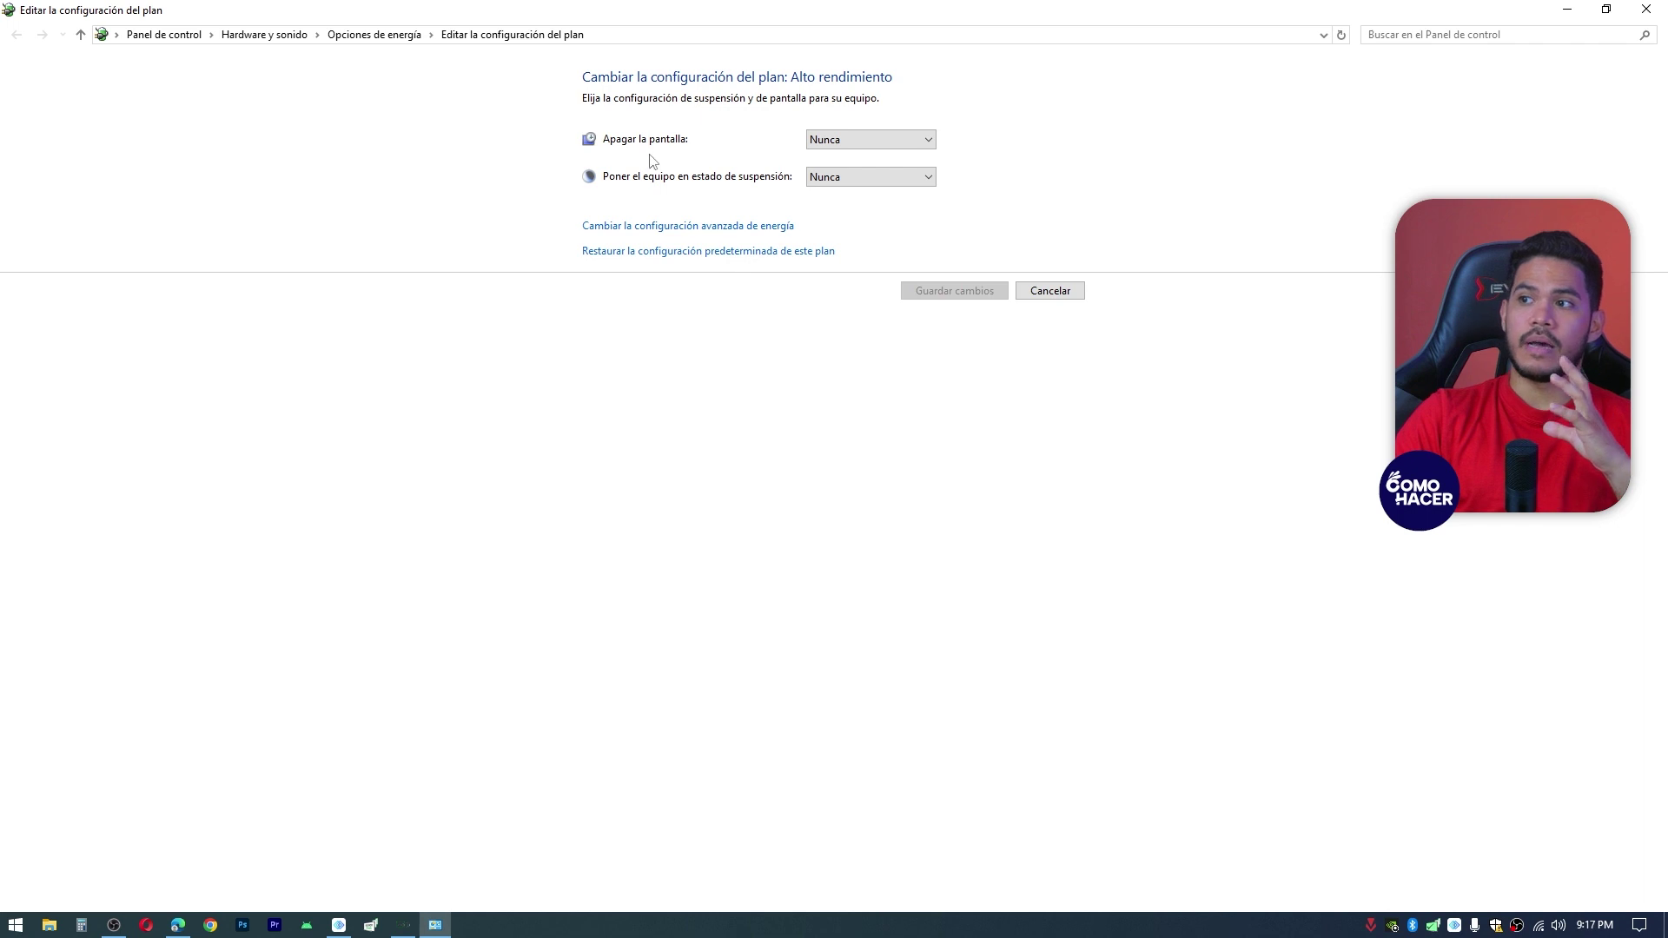
{"action": "left_click", "coordinate": [375, 35]}
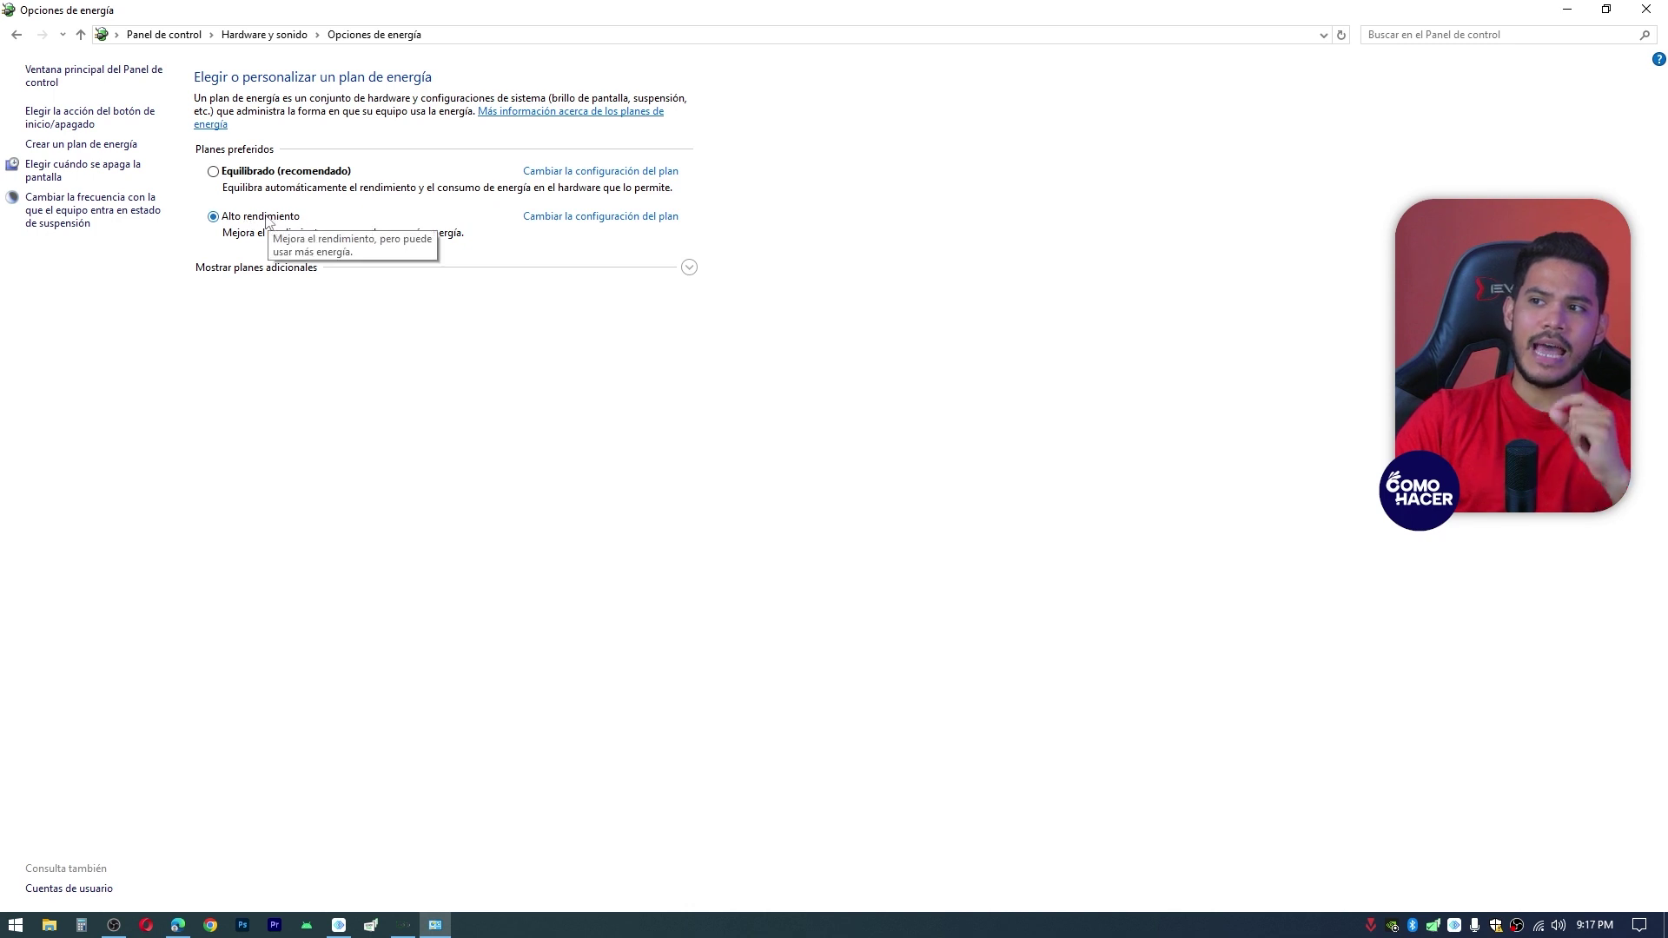
{"action": "left_click", "coordinate": [690, 269]}
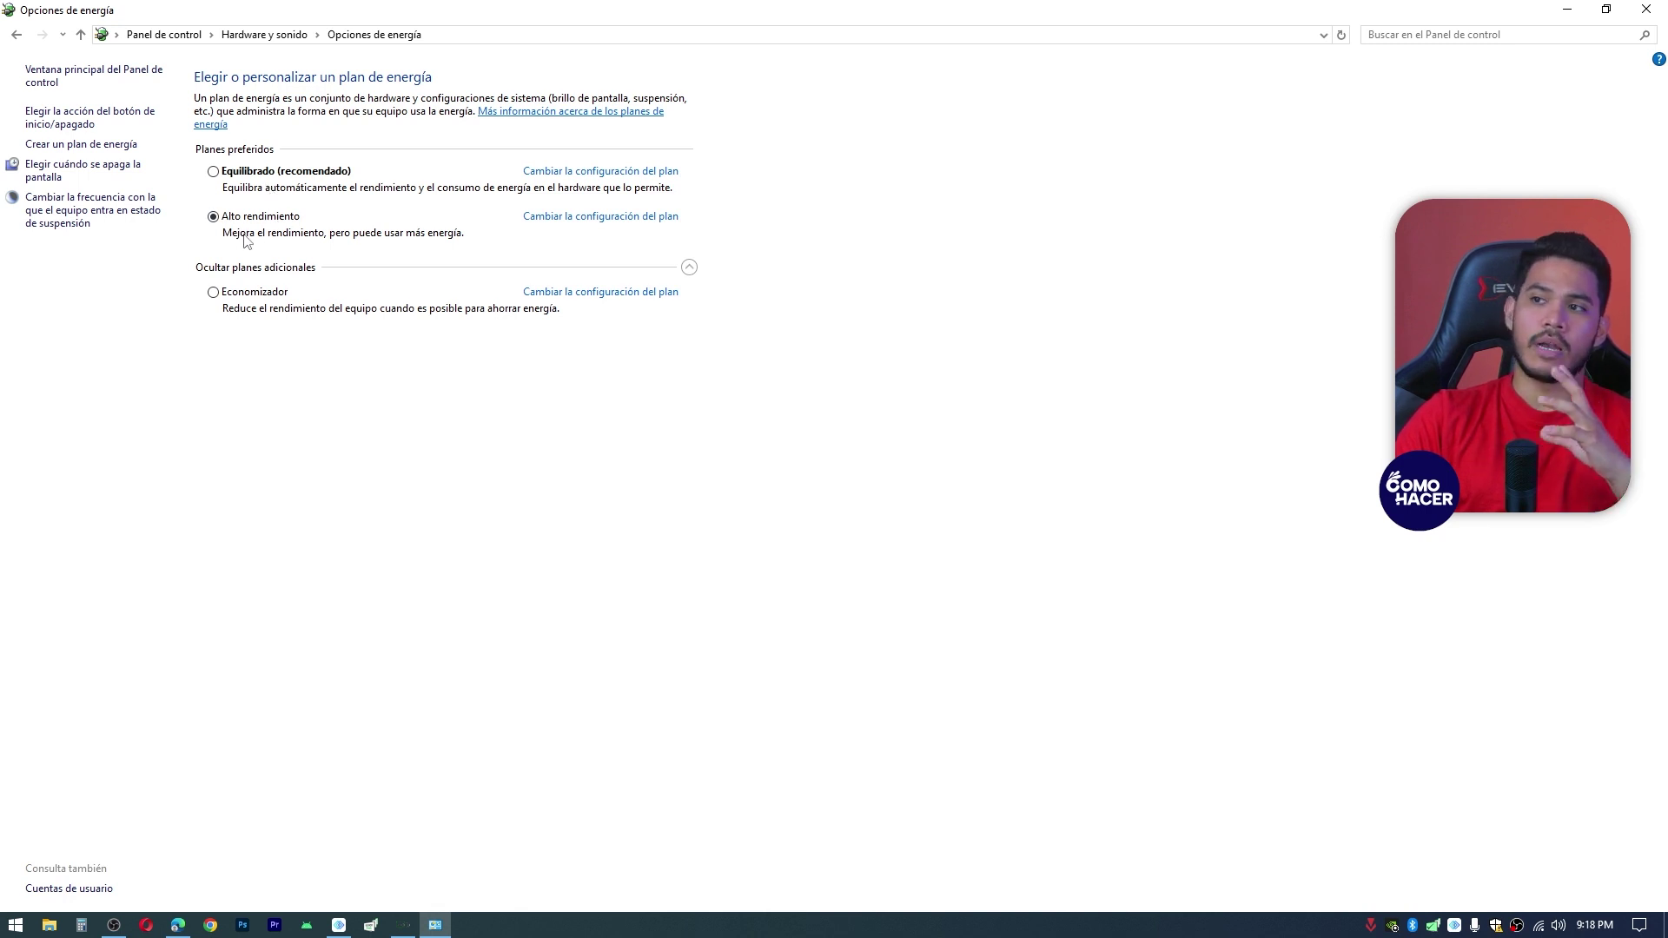
{"action": "left_click", "coordinate": [1646, 9]}
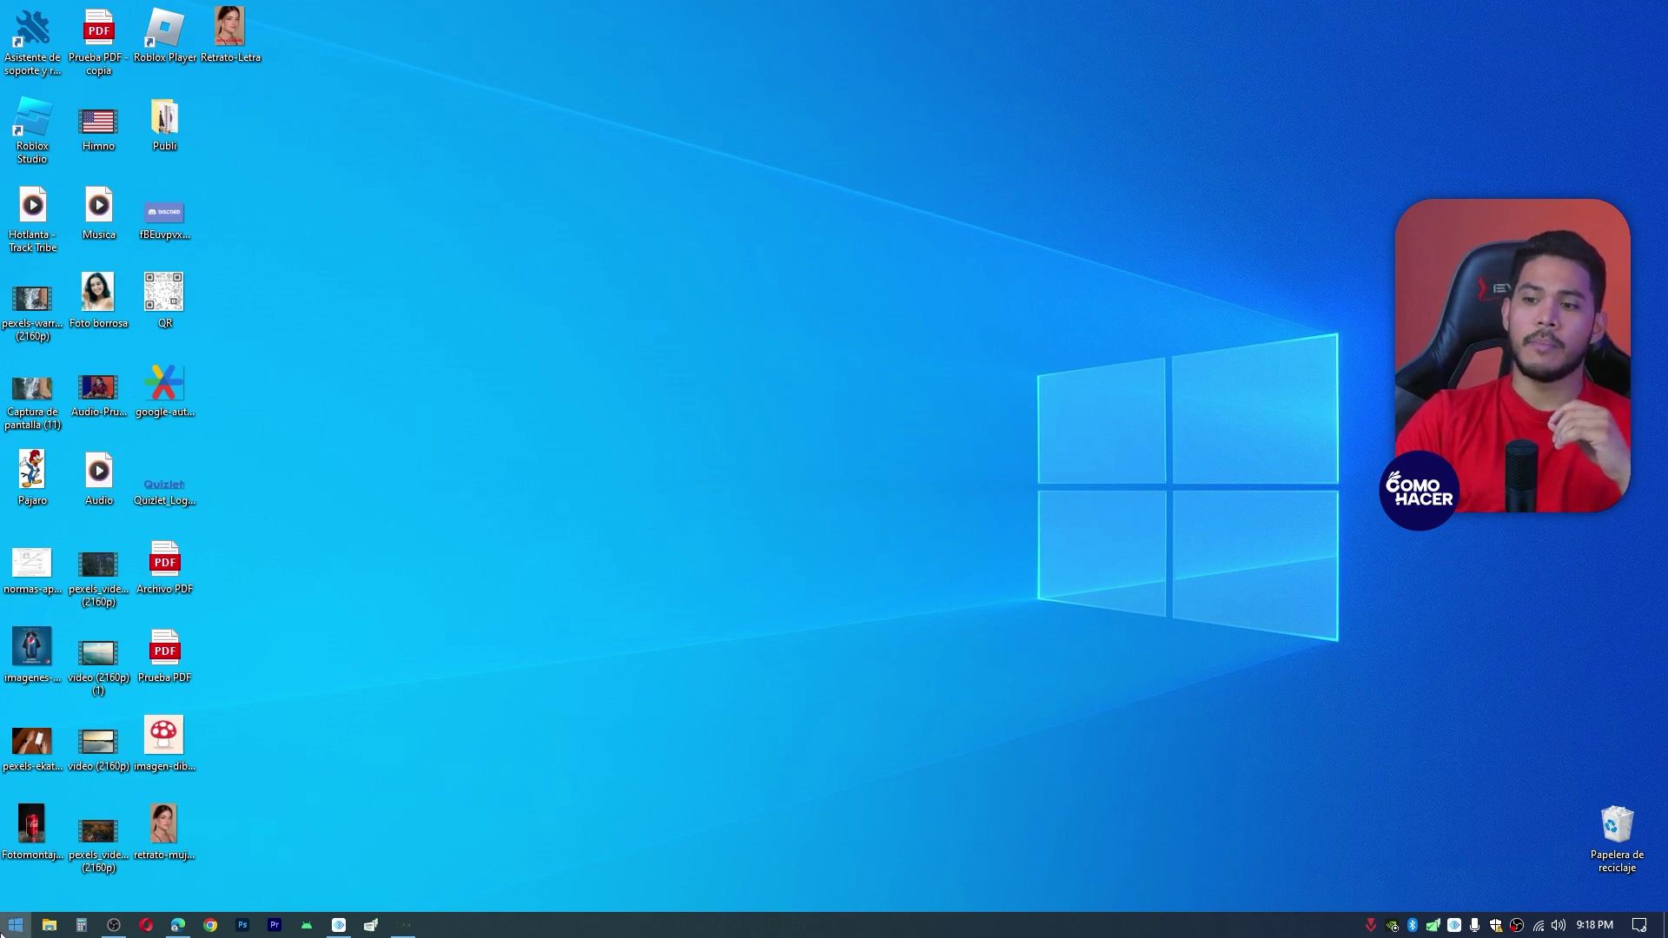
Step: Search for "apari", examine the visual effects settings in the Windows performance options, and dismiss them
{"action": "left_click", "coordinate": [15, 925]}
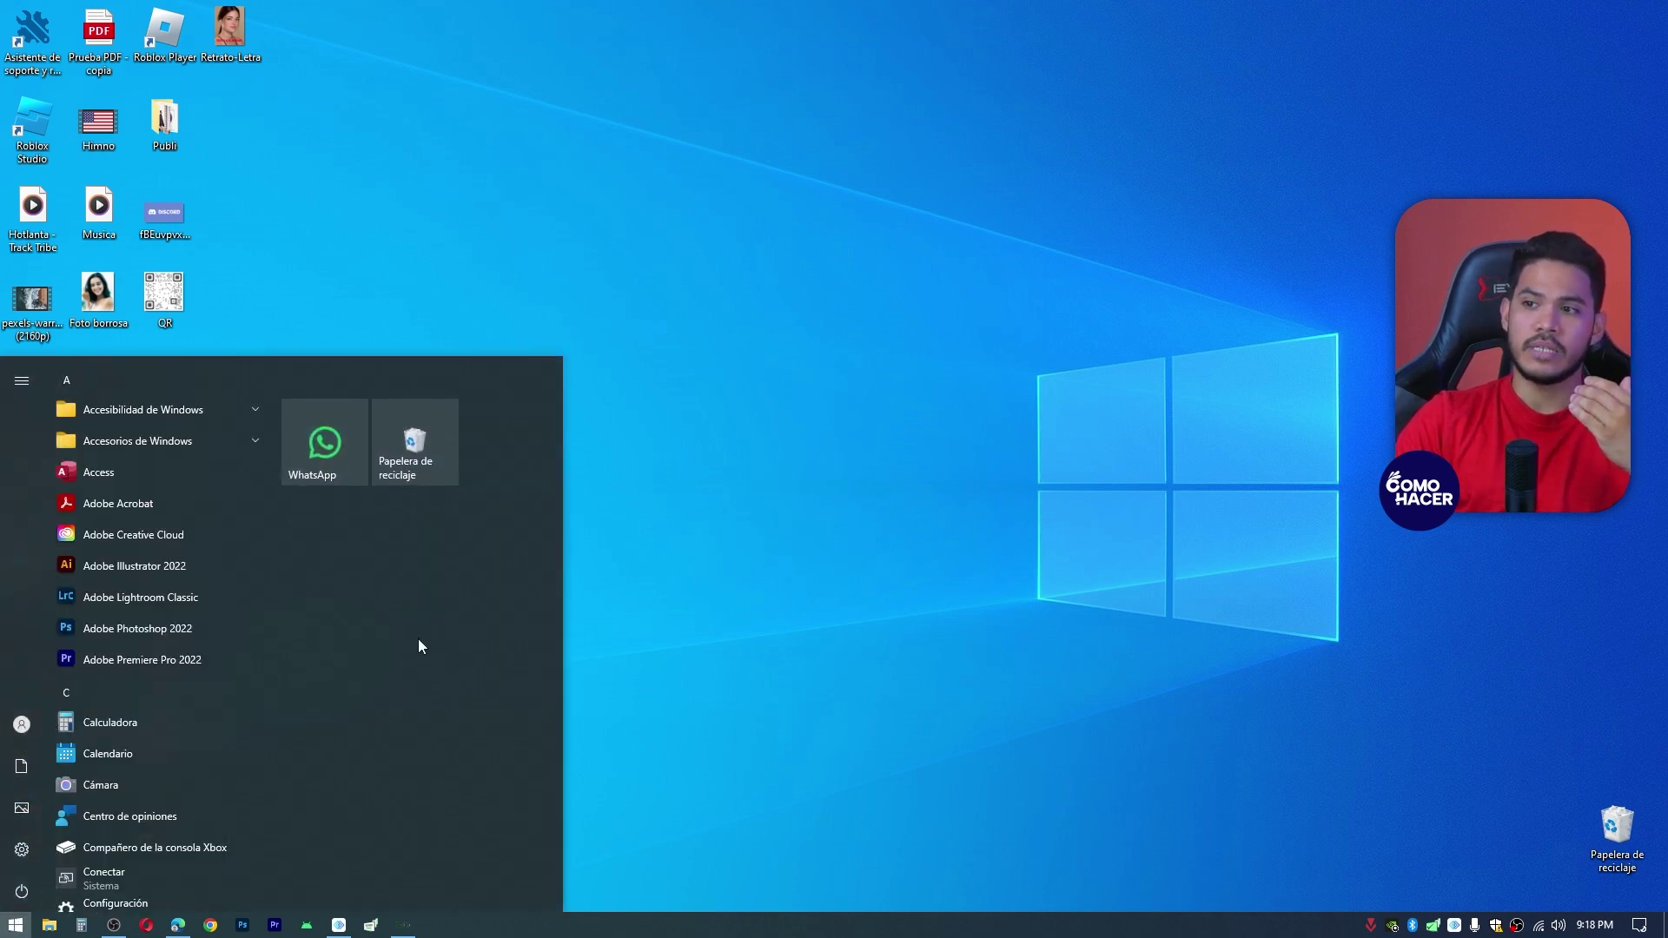
{"action": "type", "text": "apari"}
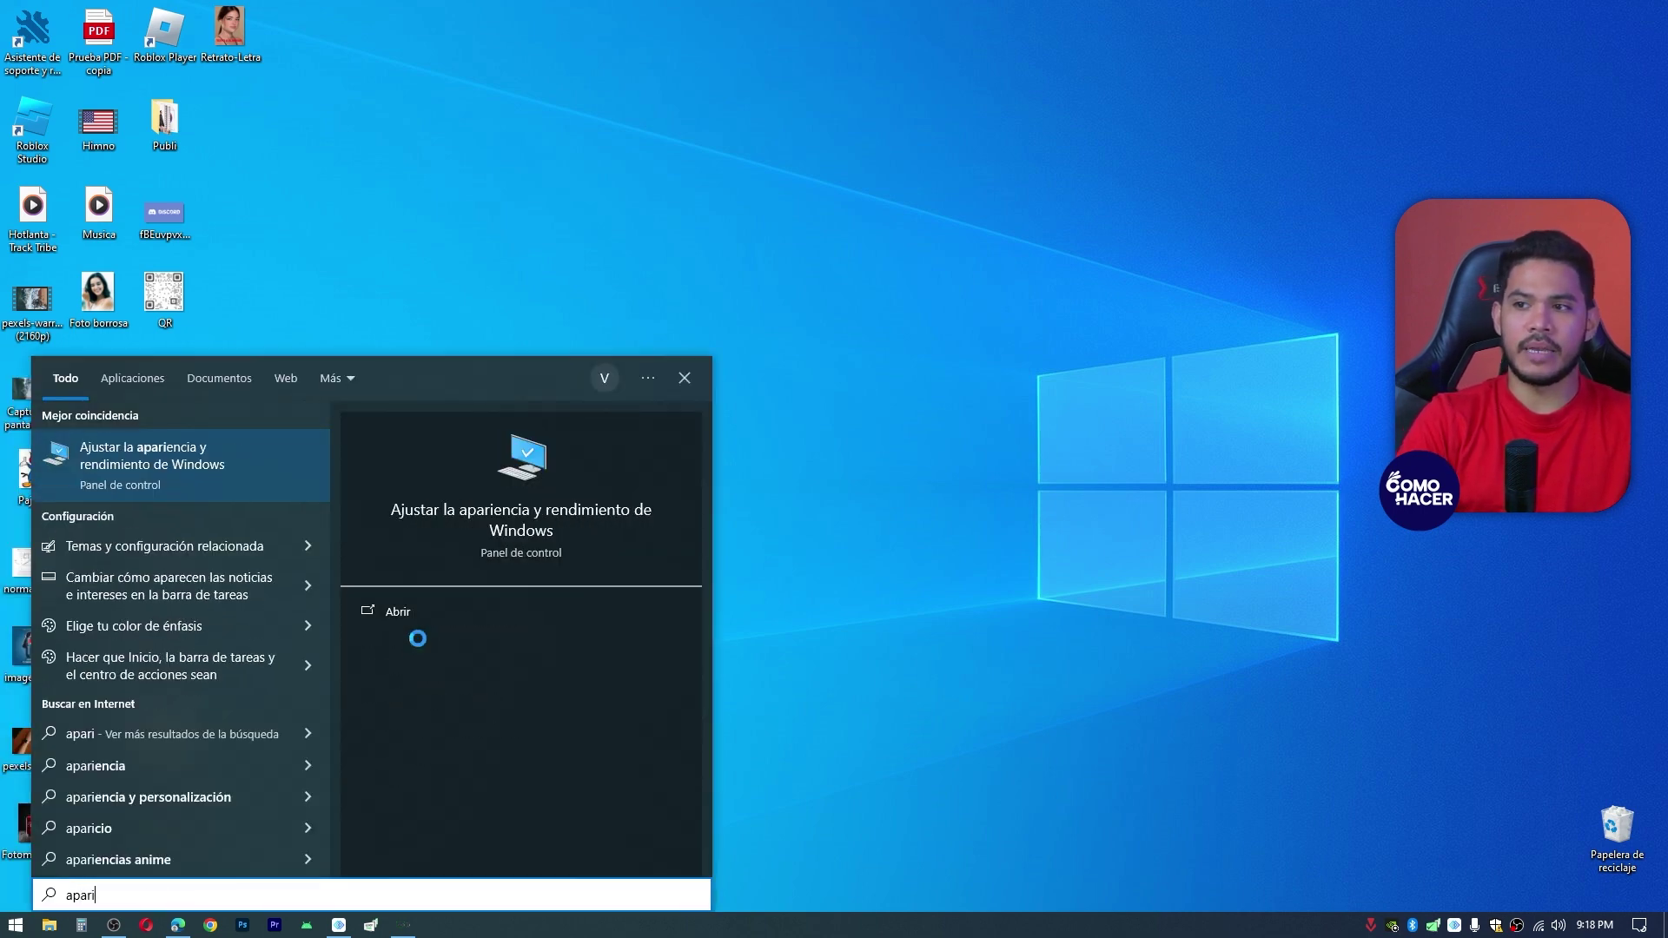
{"action": "left_click", "coordinate": [170, 467]}
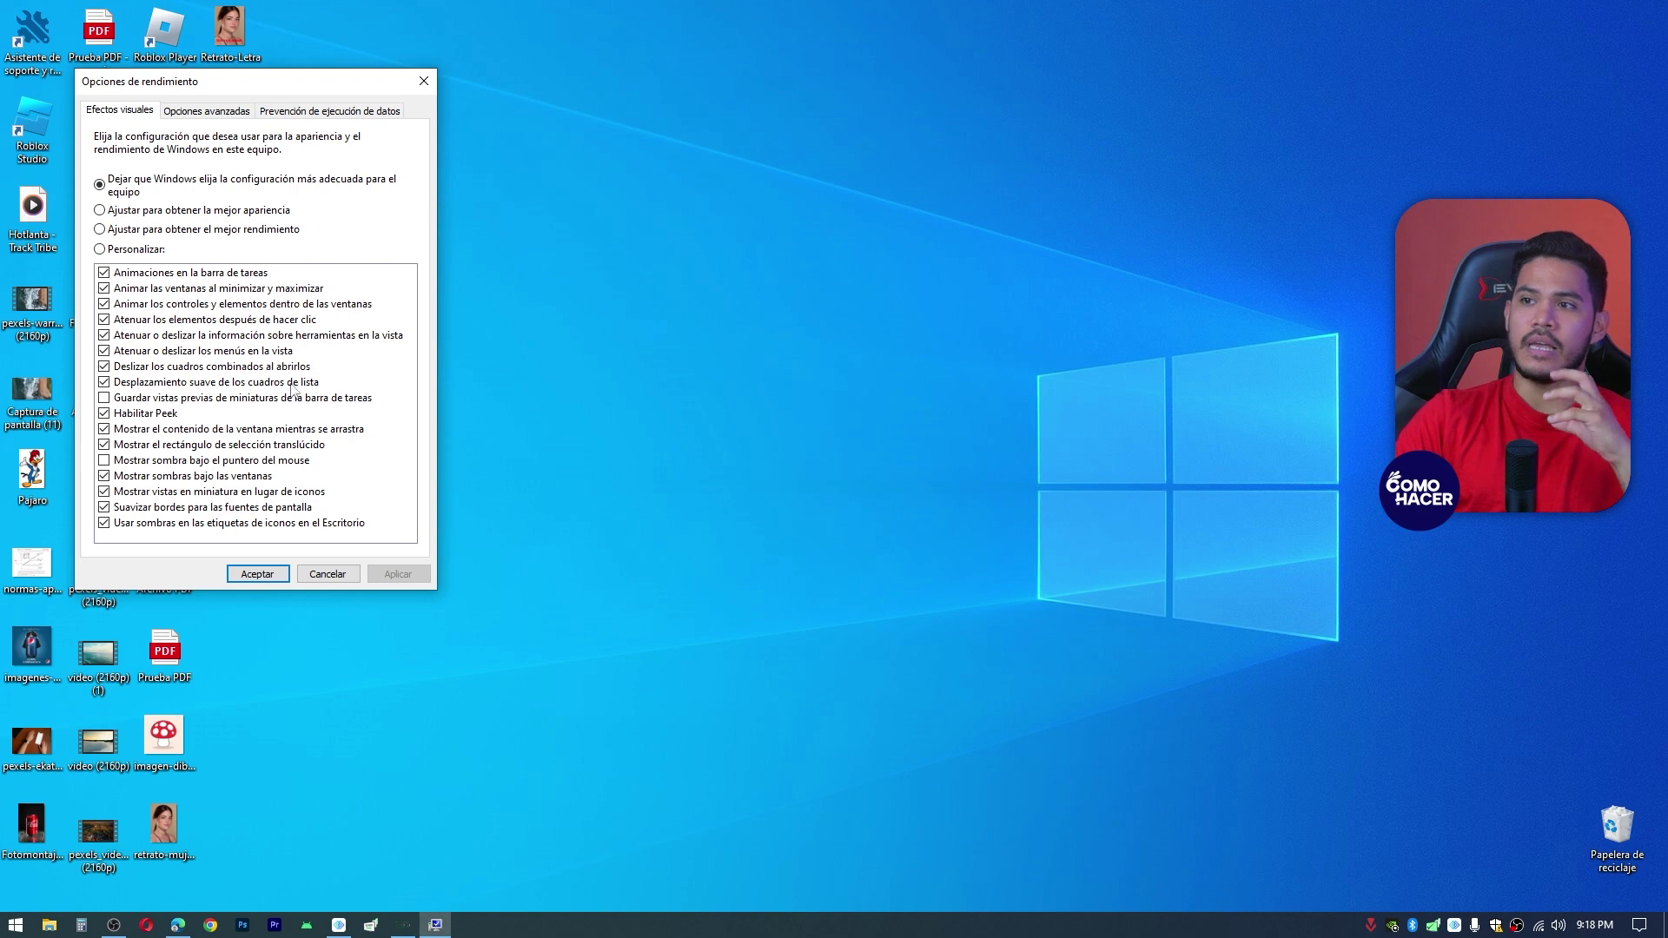
{"action": "key", "text": "Escape"}
Step: Open File Explorer at Este equipo
{"action": "left_click", "coordinate": [49, 925]}
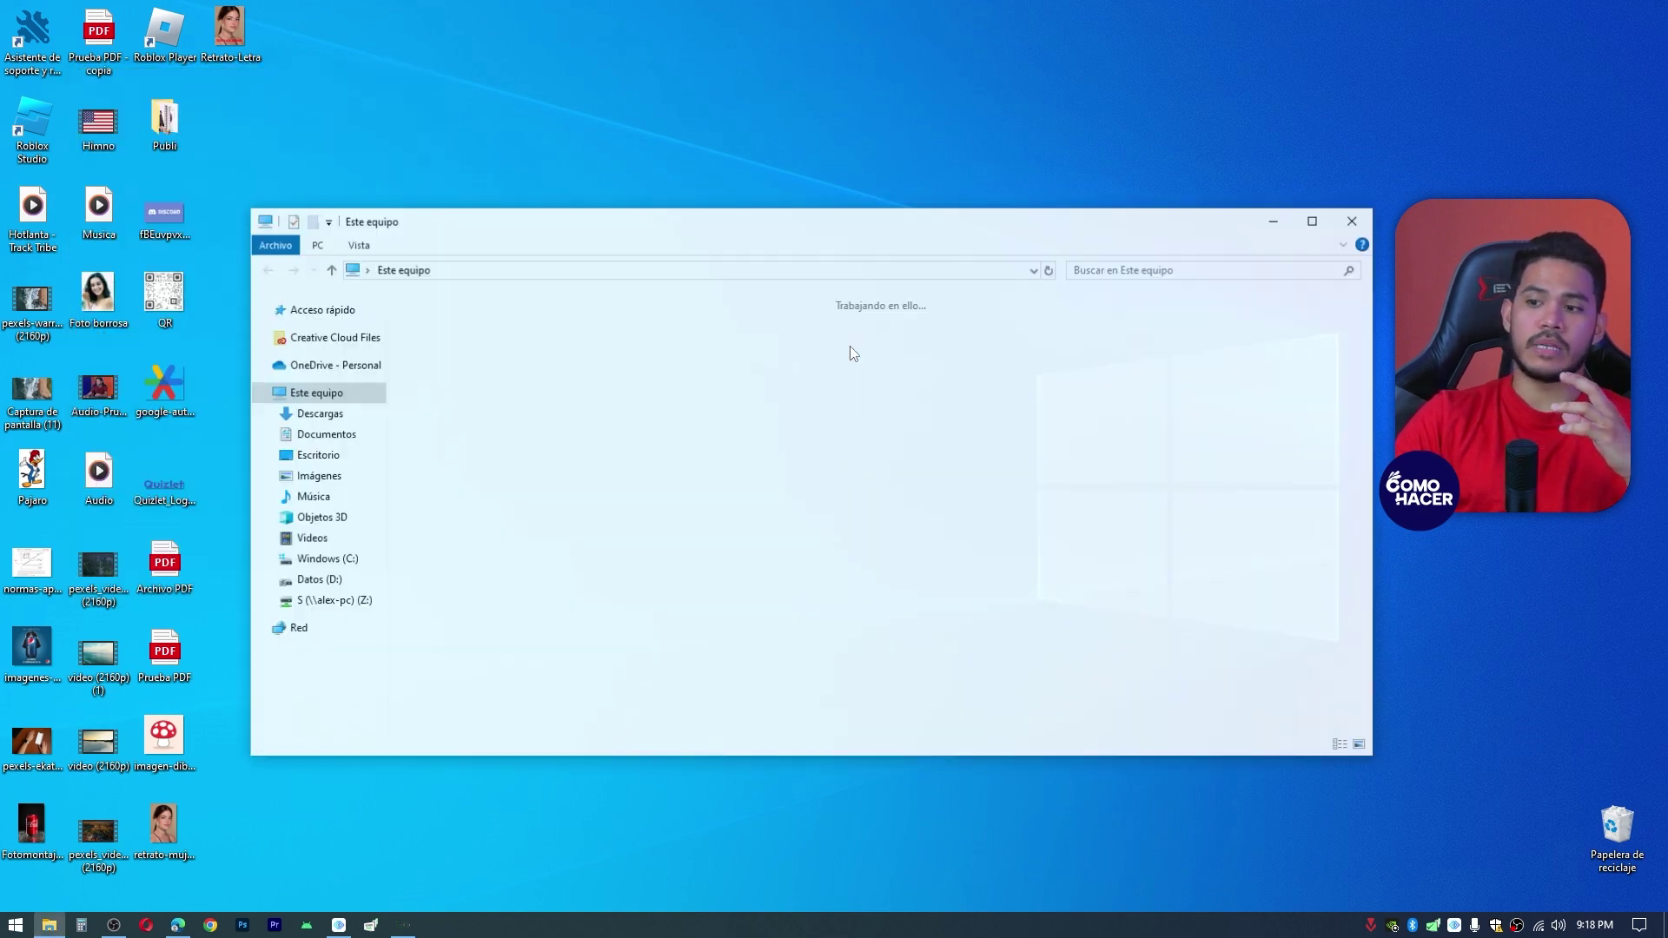